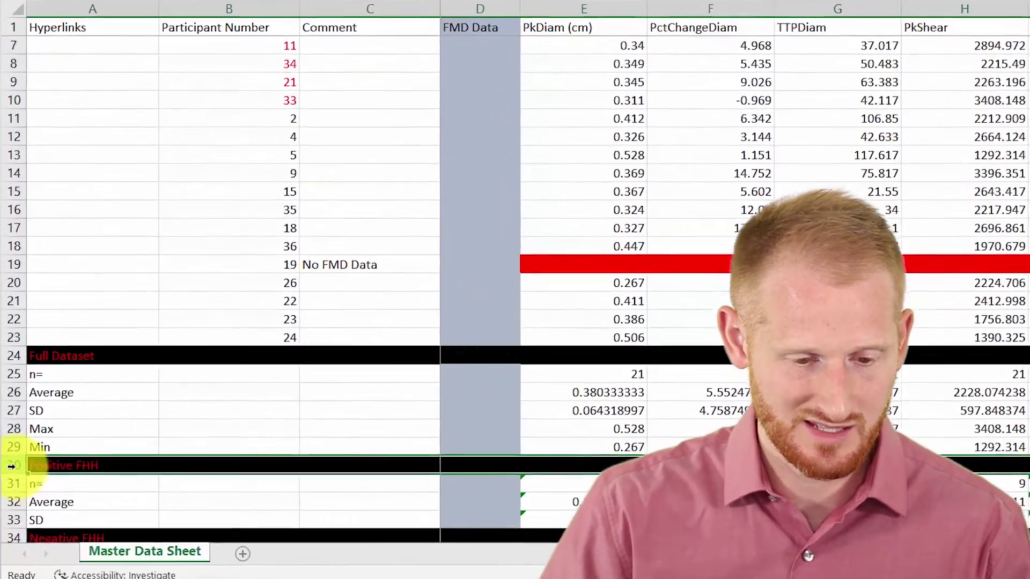
Insert a blank row 30 under Min, above the Positive FHH section.
right_click(10, 464)
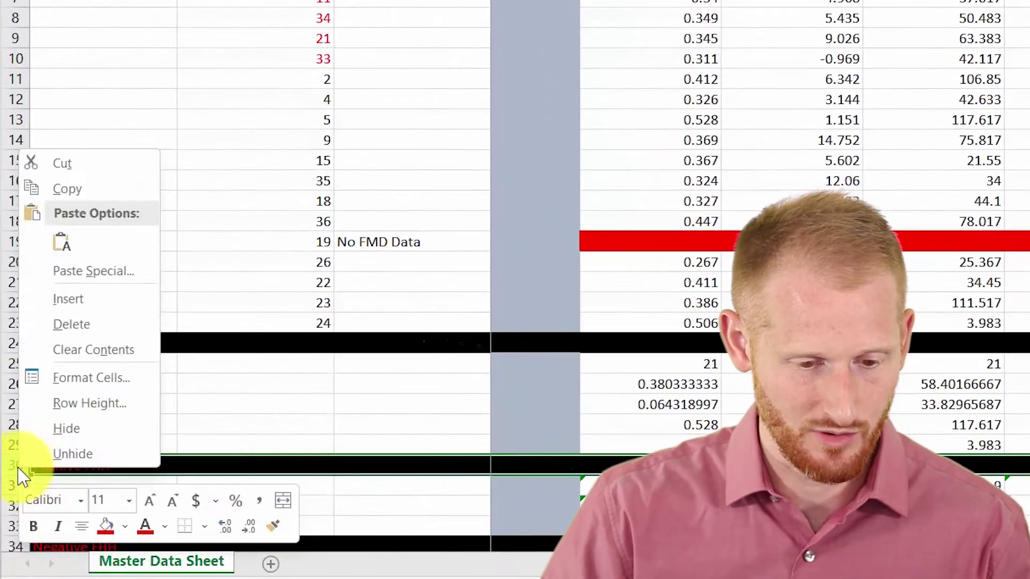
left_click(69, 353)
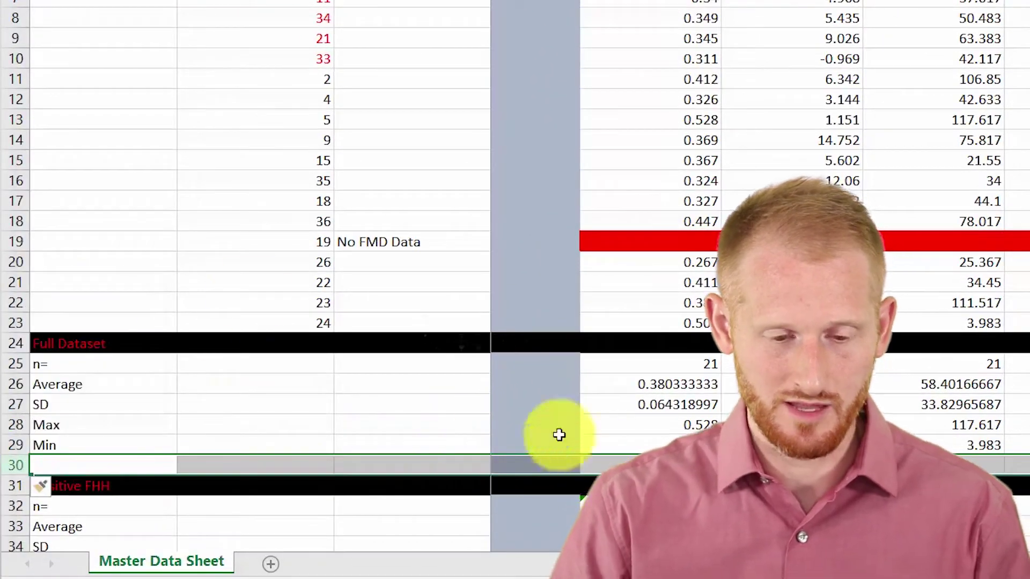
left_click(115, 345)
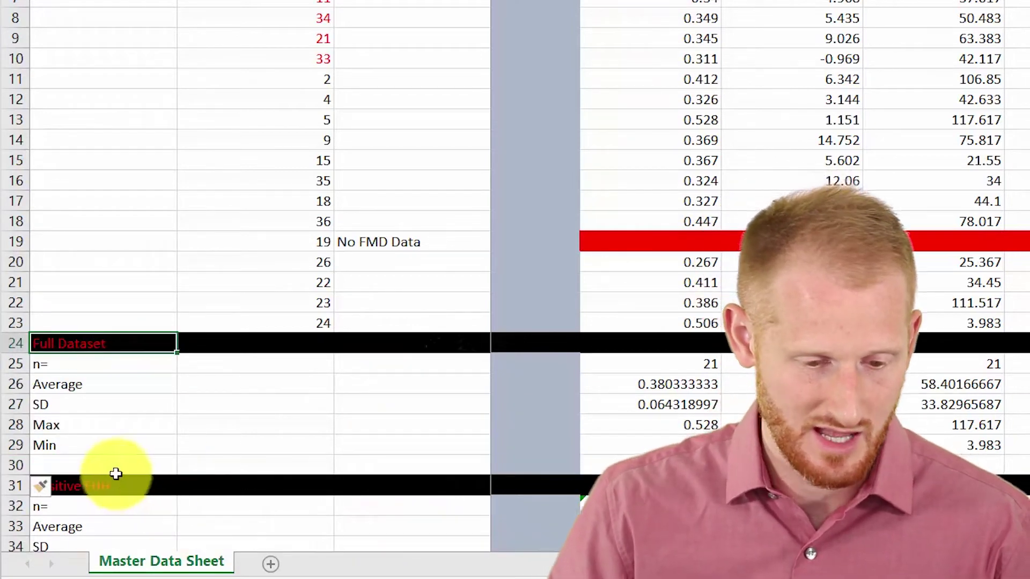
Label cell A30 'Outliers'.
left_click(112, 466)
type("Out")
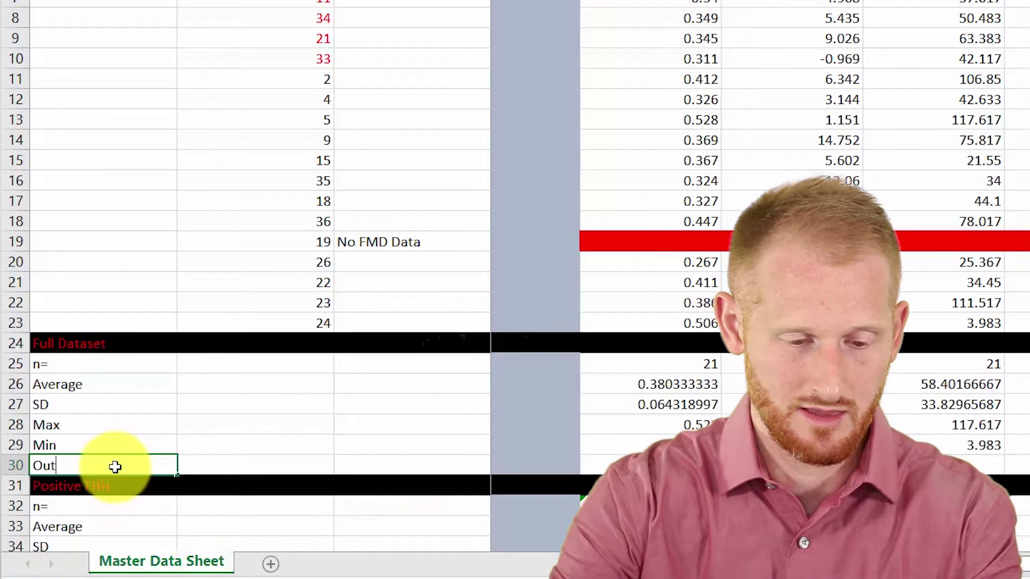
type("liers")
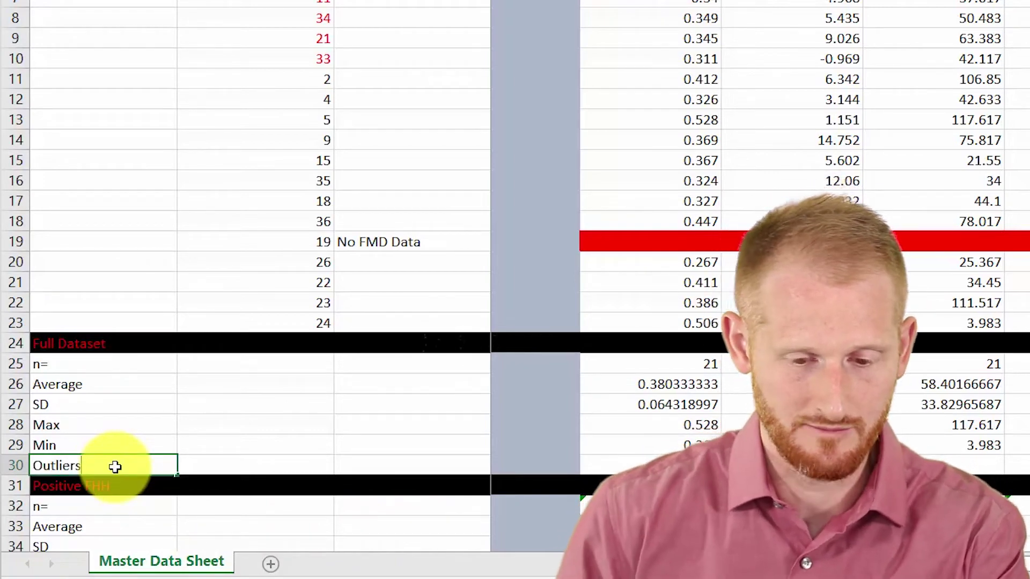
key("Tab")
key("Tab")
key("Tab")
key("Tab")
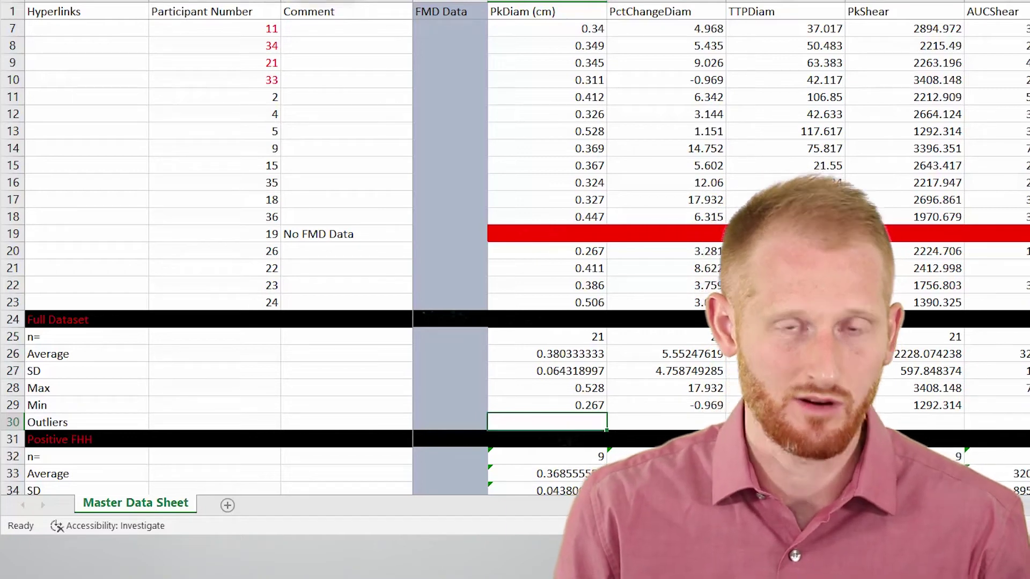
Paste the prepared nested IF formula with bracketed placeholders into E30.
key("F2")
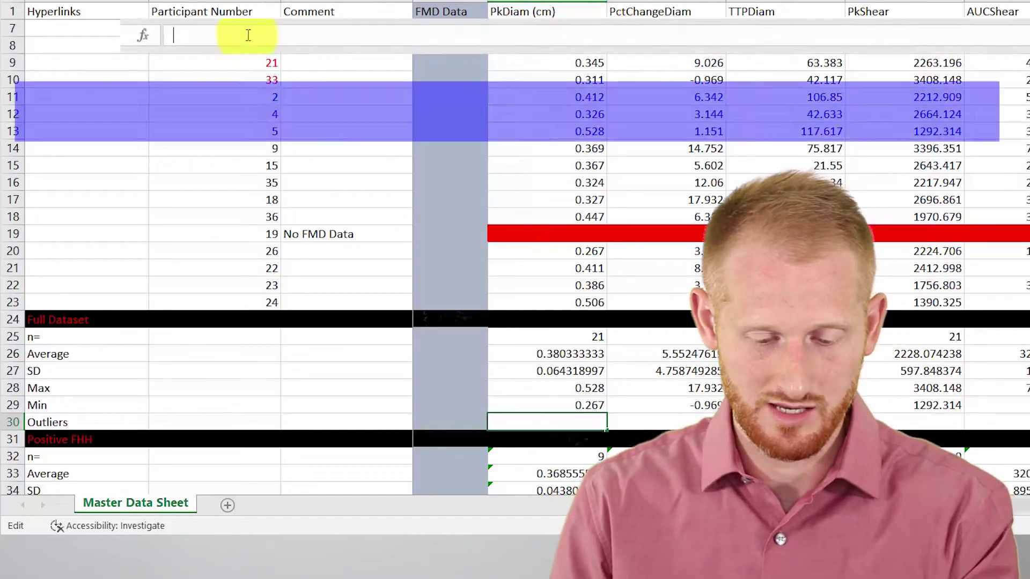
type("=IF(AND([Max]>([Average]+3*[SD]),[Min]<([Average]-3*[SD])),\"yes both\",IF([Max]>([Average]+3*[SD]),\"yes high\",IF([Min]<([Average]-3*[SD]),\"yes low\",\"no\")))")
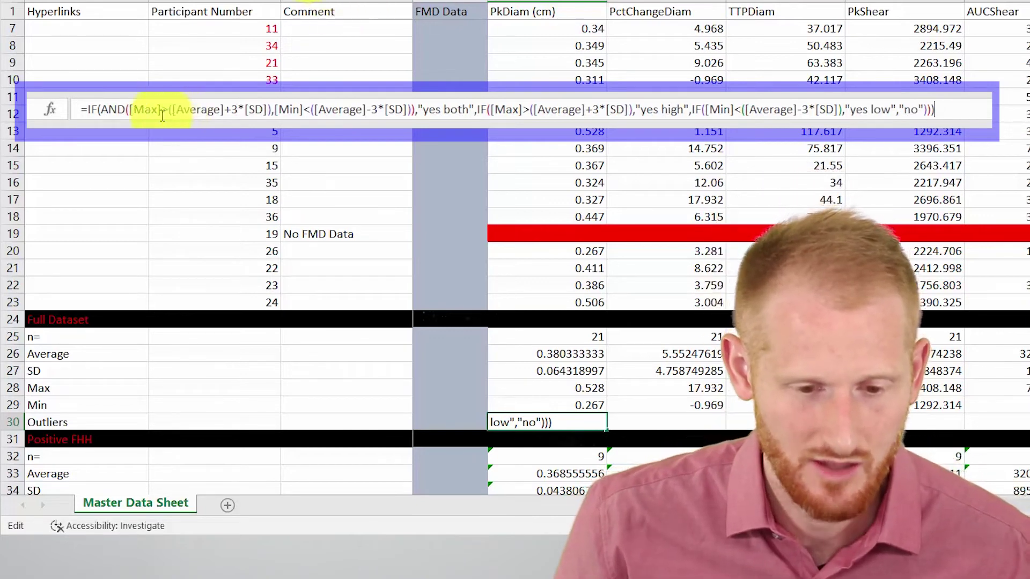
Replace the [Max] placeholder in the first test with a reference to E28.
left_click(137, 113)
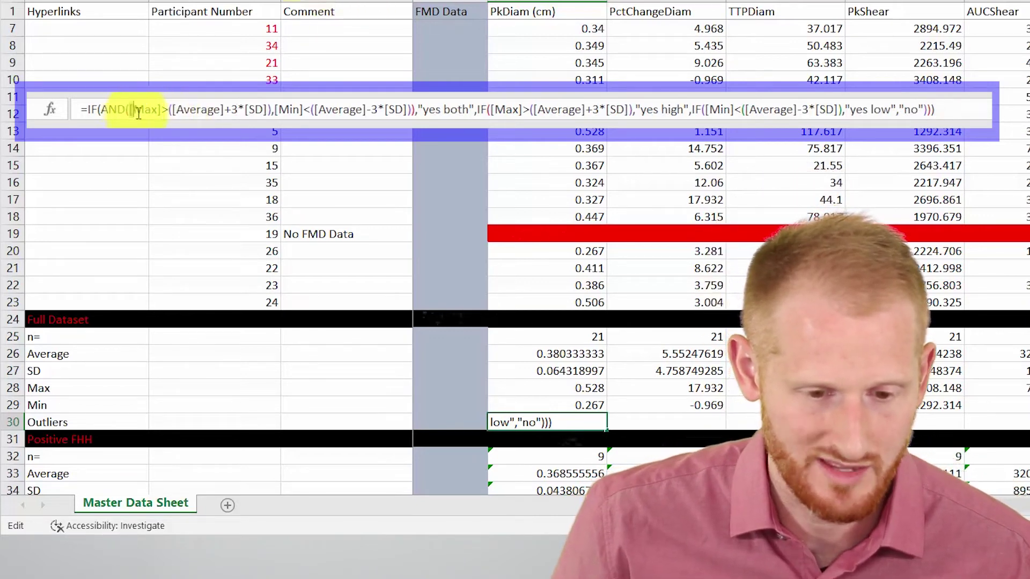
left_click_drag(137, 114, 159, 114)
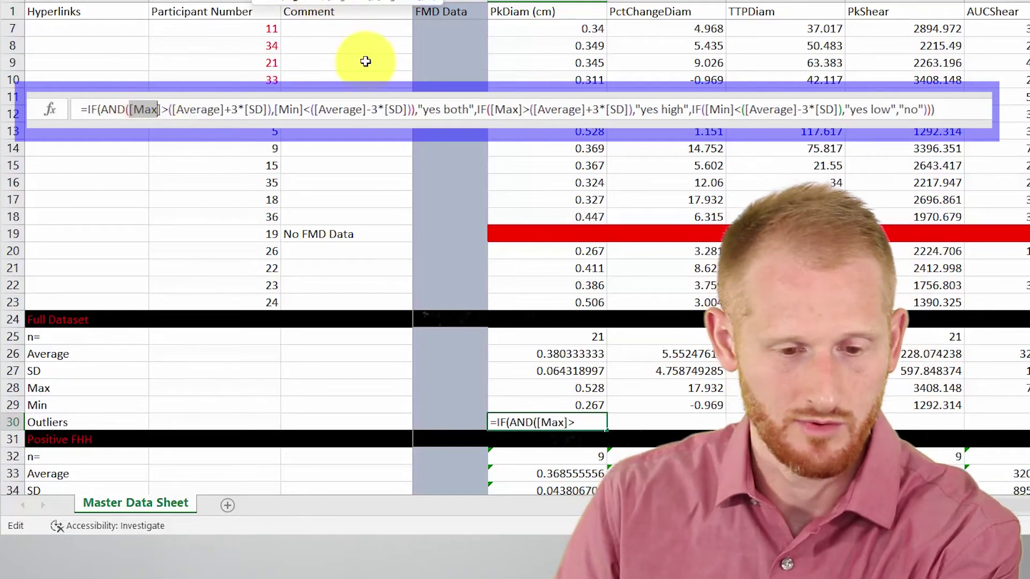
key("BackSpace")
key("BackSpace")
key("Delete")
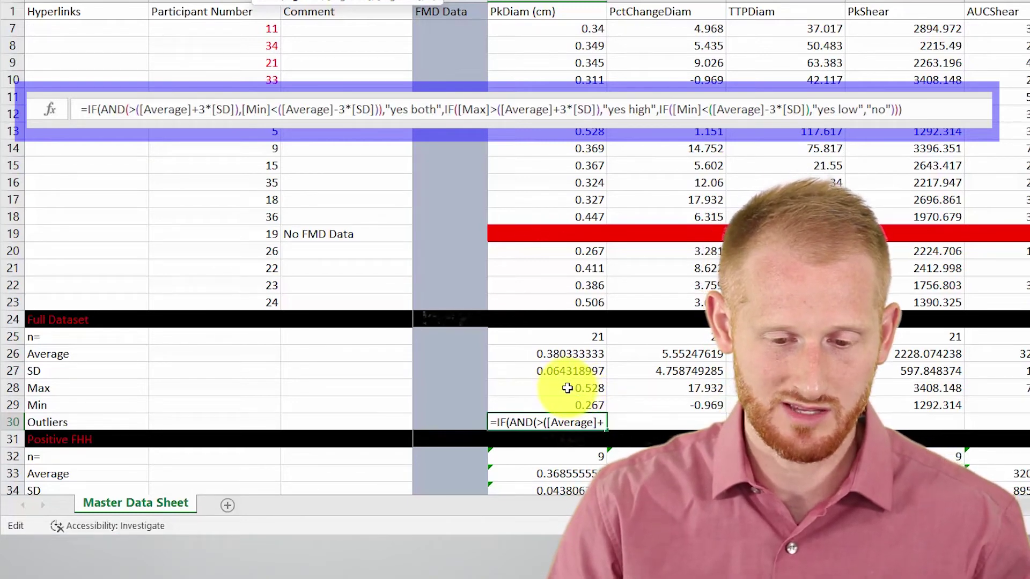
left_click(567, 388)
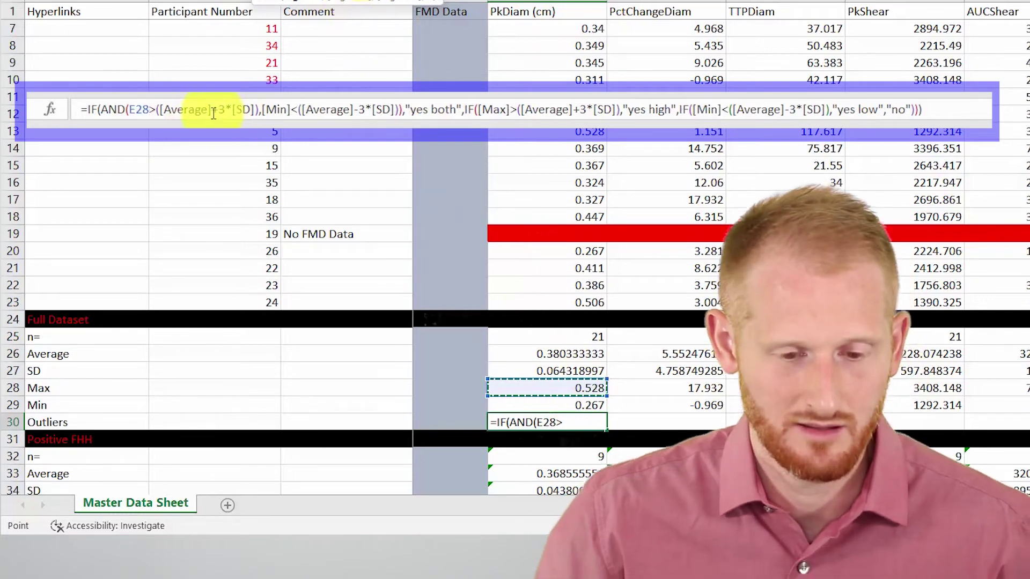
Replace the [Average] placeholder with E26, giving E28>(E26+3*[SD]).
type("([Average]+3")
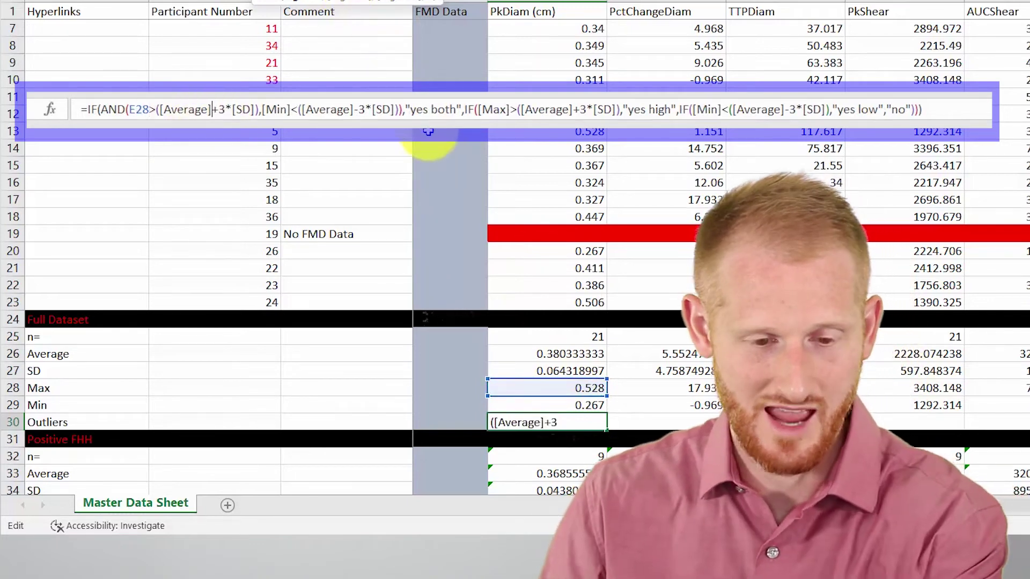
key("Left")
key("Left")
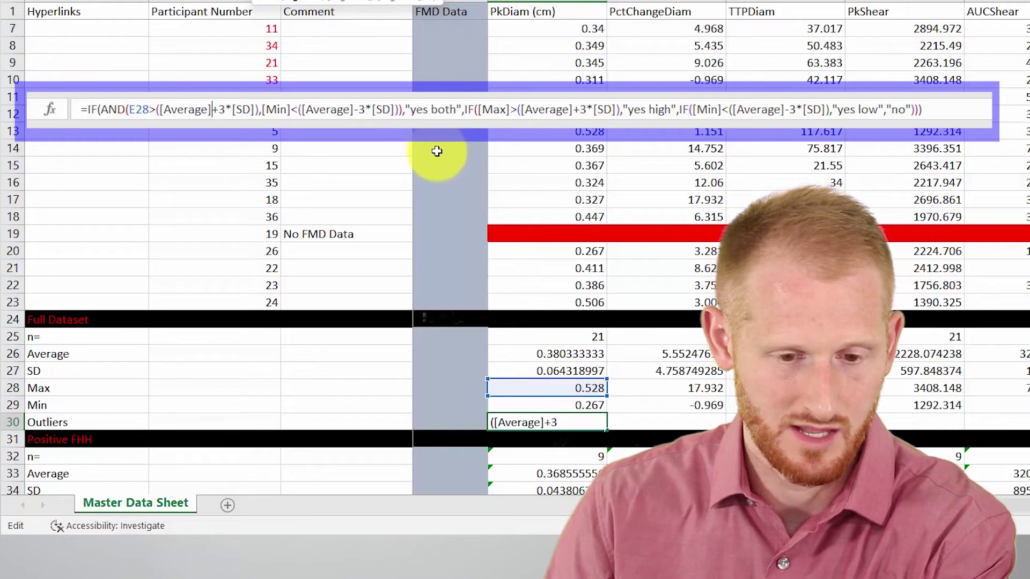
key("BackSpace")
key("BackSpace")
key("BackSpace")
key("BackSpace")
key("BackSpace")
key("BackSpace")
key("BackSpace")
key("BackSpace")
key("BackSpace")
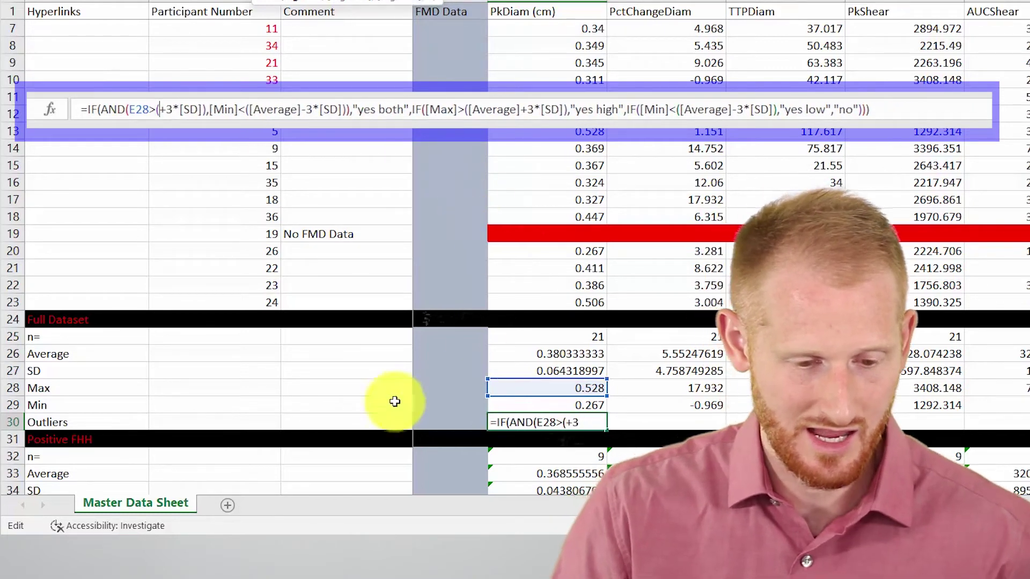
left_click(563, 353)
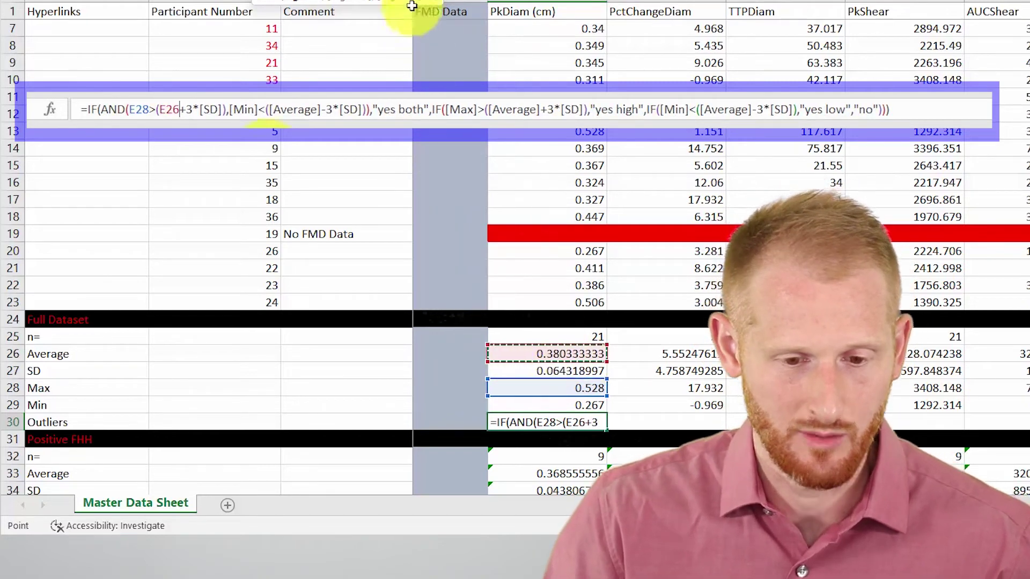
type("*[SD]),[Min]")
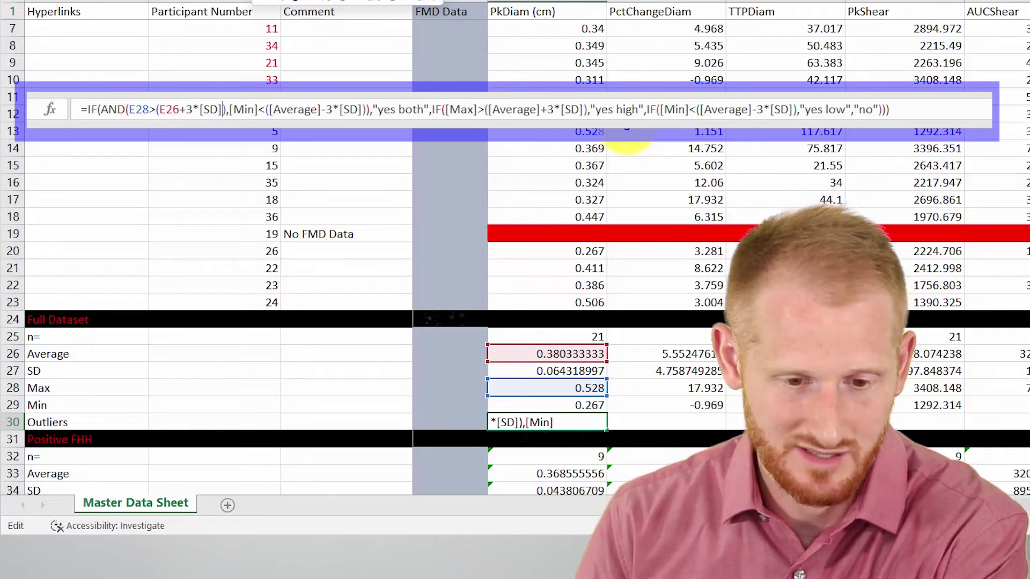
Swap the first test's [SD] for E27 and the Min comparison's [Min] for E29.
key("BackSpace")
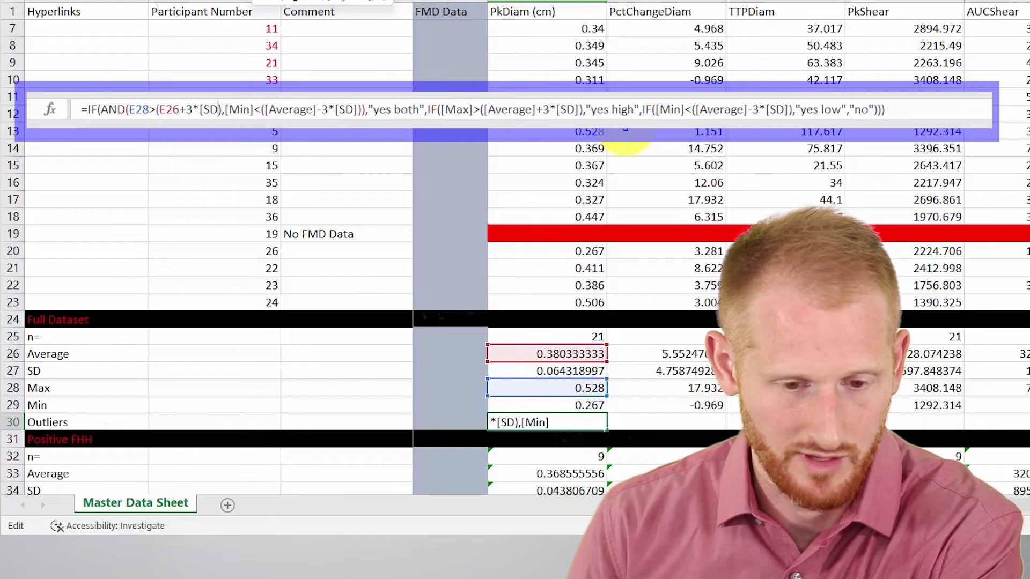
key("BackSpace")
key("BackSpace")
key("BackSpace")
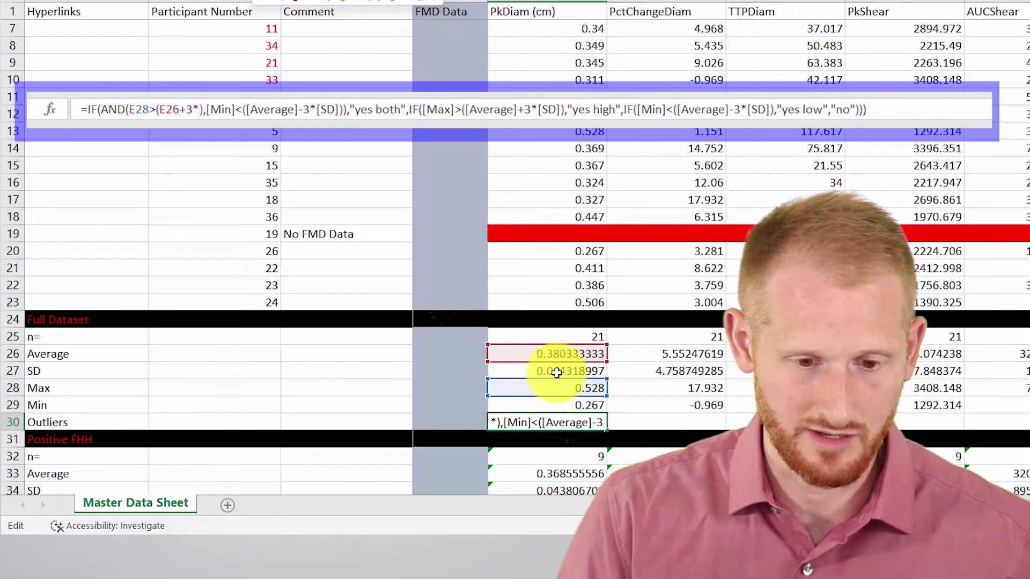
left_click(556, 371)
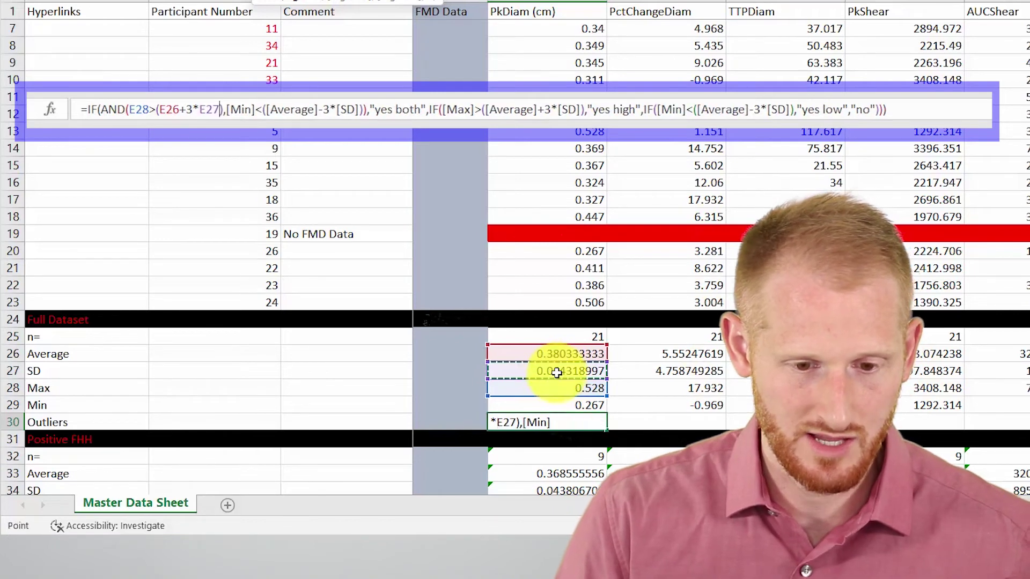
left_click(255, 113)
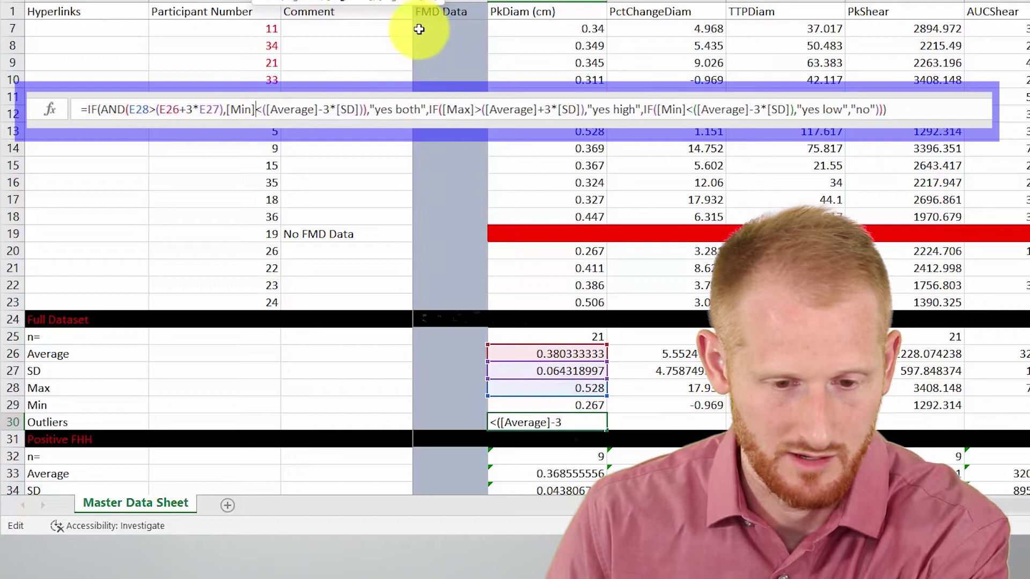
key("BackSpace")
key("BackSpace")
key("BackSpace")
key("BackSpace")
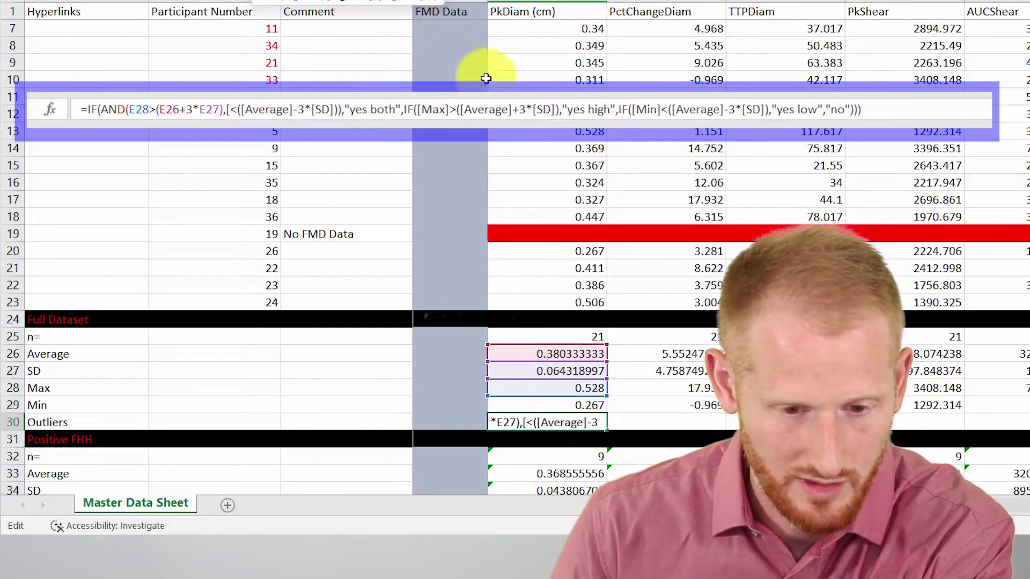
key("BackSpace")
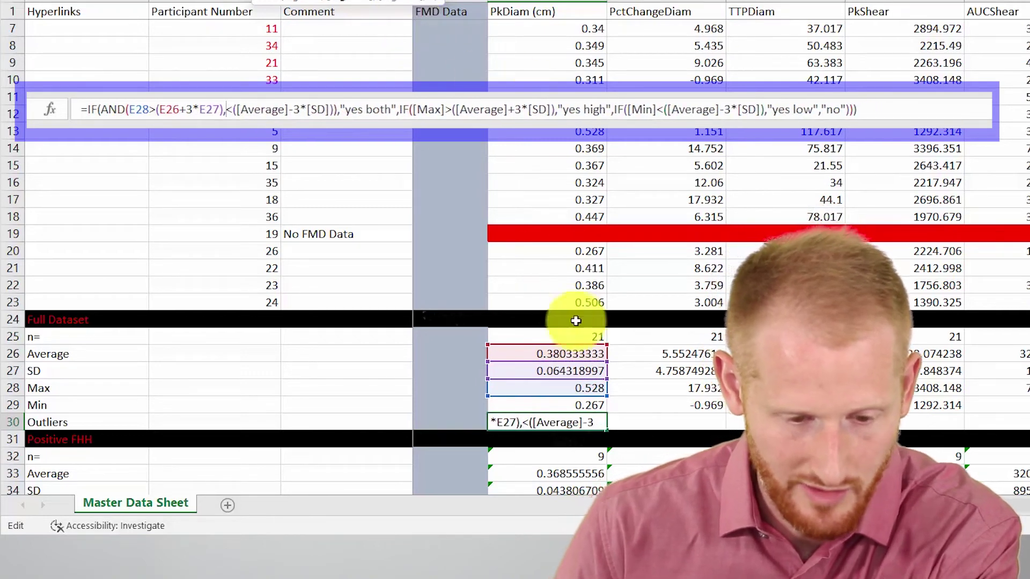
left_click(587, 406)
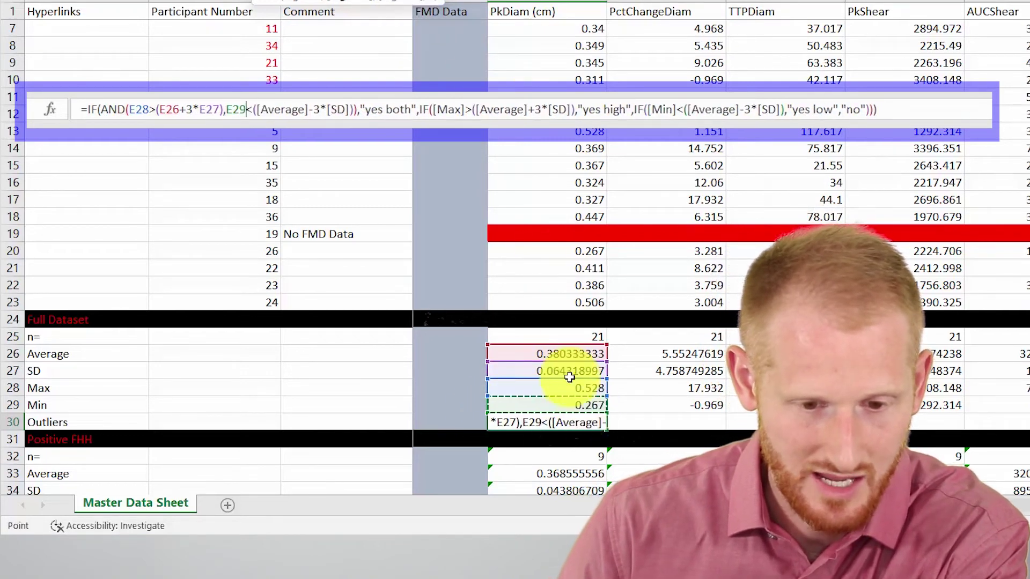
Finish the Min comparison with E26 and E27, reading E29<(E26-3*E27).
left_click(308, 110)
key("BackSpace")
key("BackSpace")
key("BackSpace")
key("BackSpace")
key("BackSpace")
key("BackSpace")
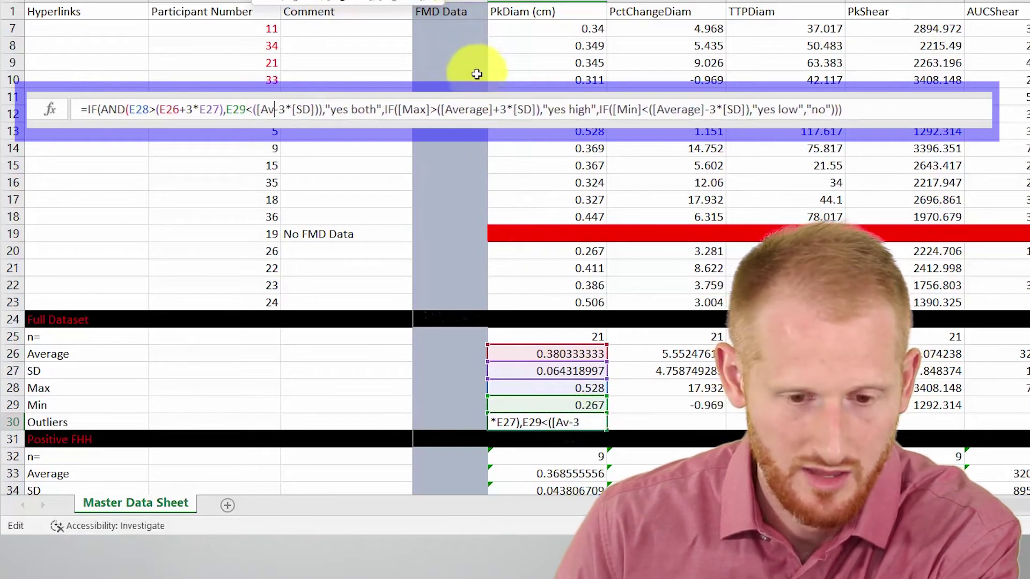
key("BackSpace")
key("BackSpace")
key("BackSpace")
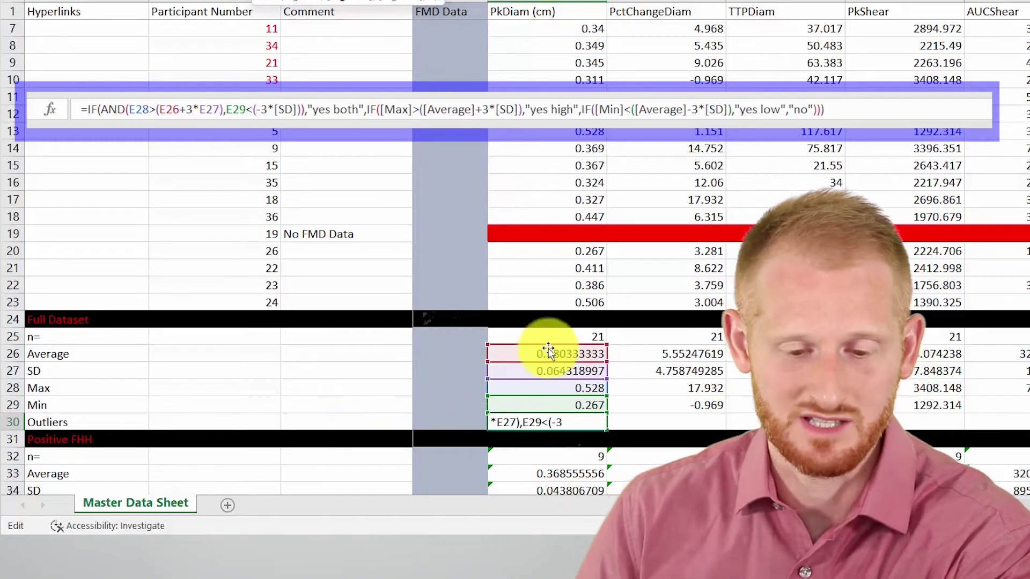
left_click(565, 353)
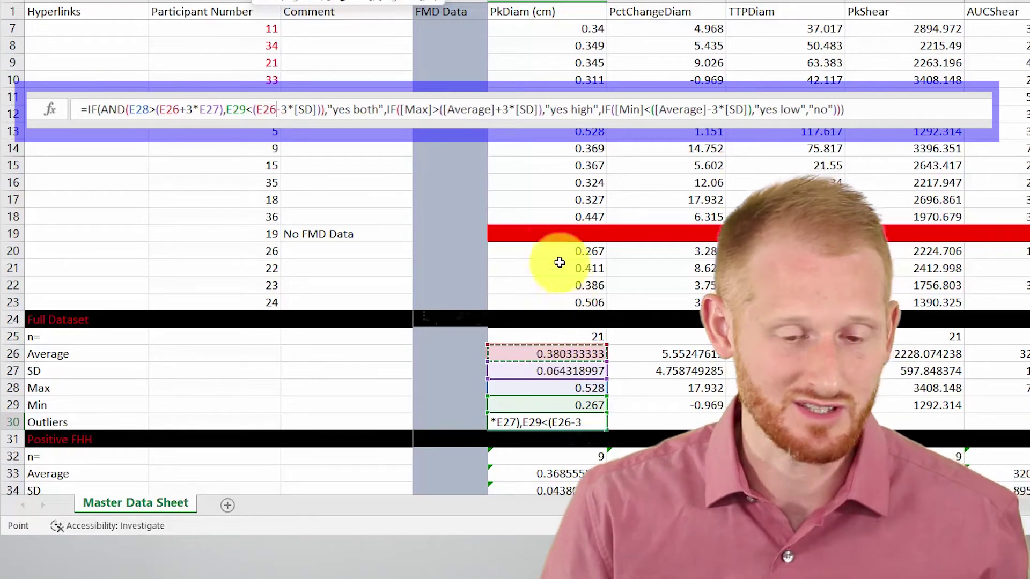
left_click(317, 110)
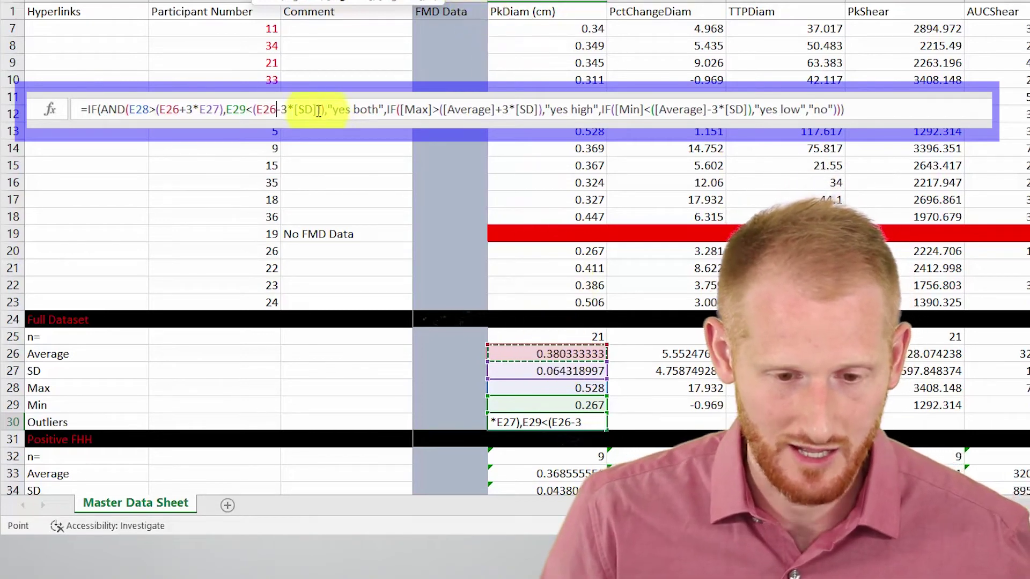
key("BackSpace")
key("BackSpace")
key("BackSpace")
key("BackSpace")
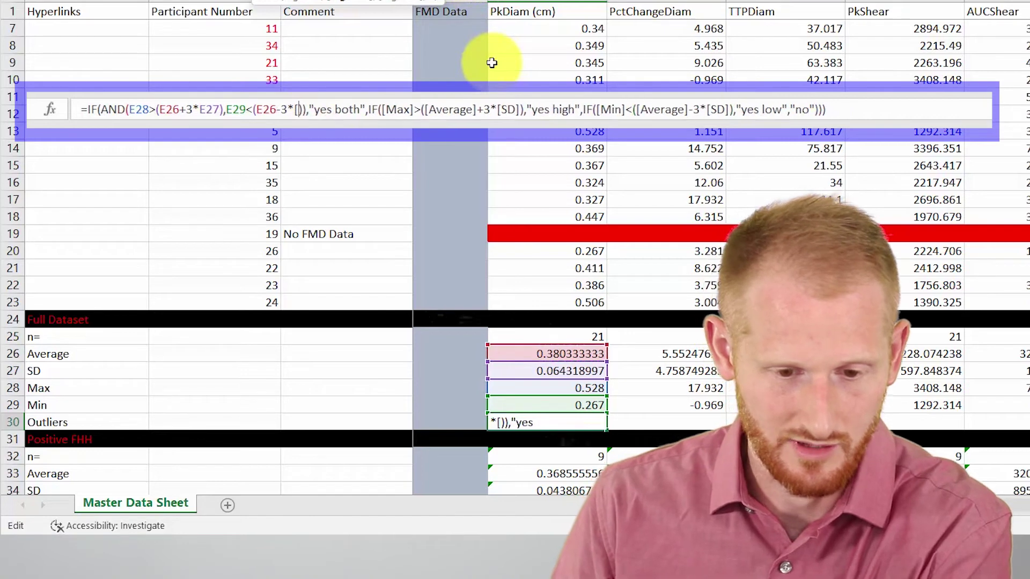
left_click(543, 371)
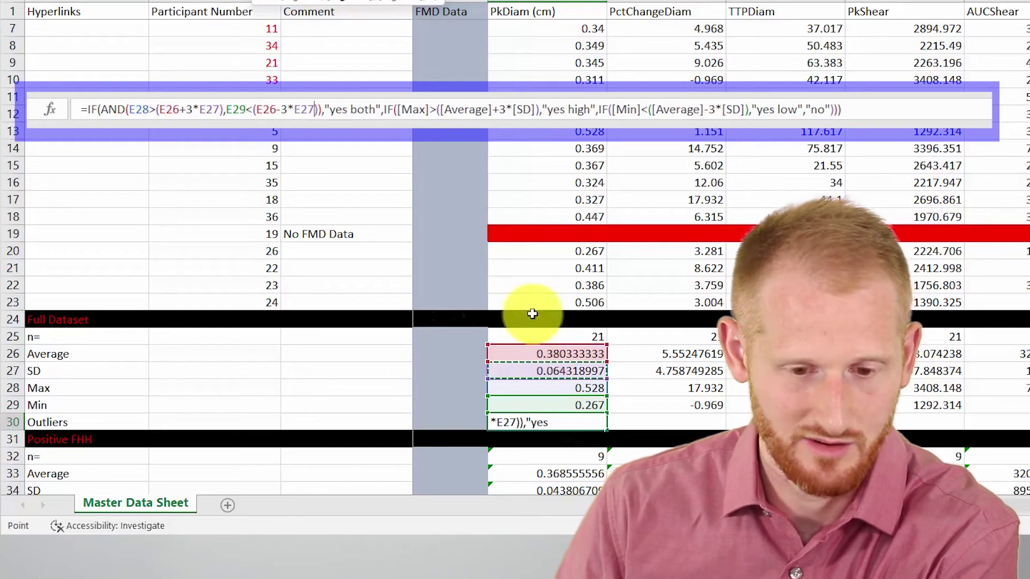
Point the 'yes high' test at E28, E26 and E27: E28>(E26+3*E27).
left_click(429, 109)
key("BackSpace")
key("BackSpace")
key("BackSpace")
key("BackSpace")
key("BackSpace")
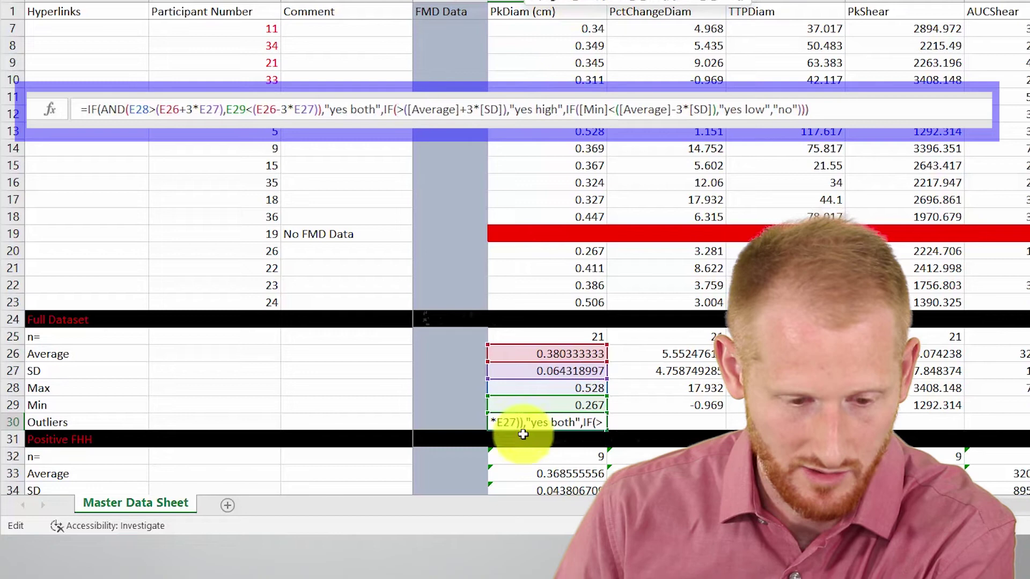
left_click(544, 386)
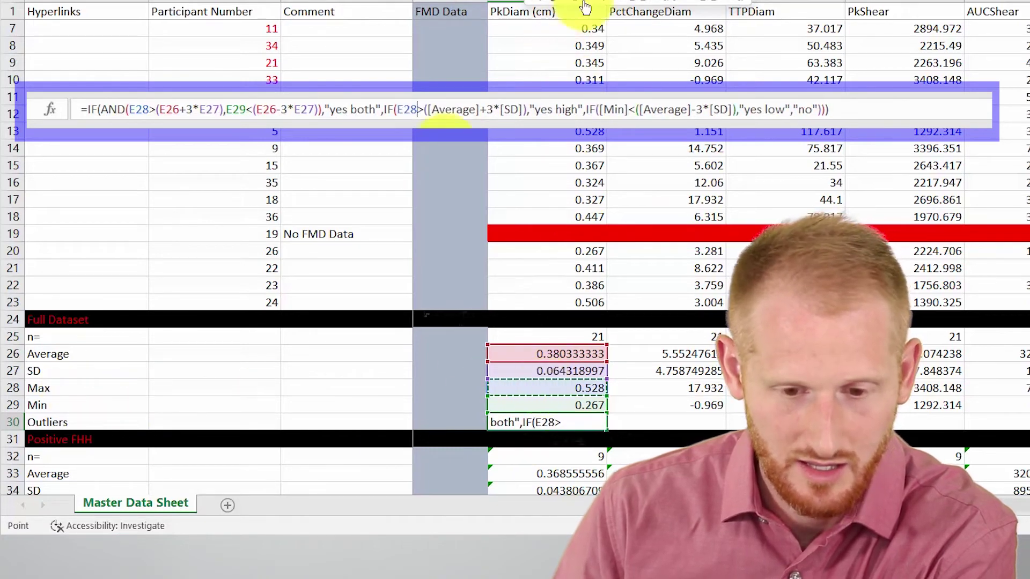
left_click(479, 109)
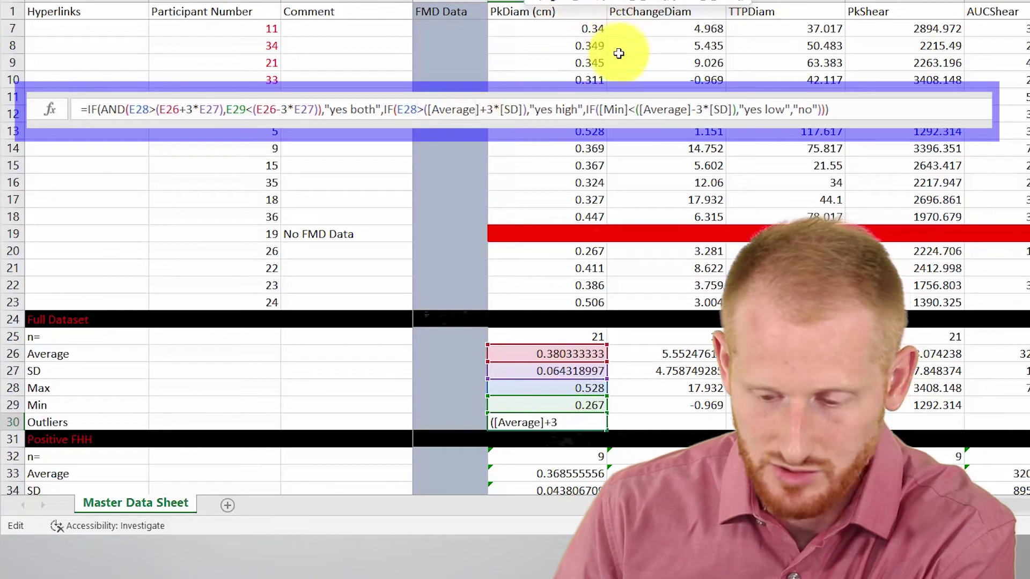
key("BackSpace")
key("BackSpace")
key("BackSpace")
key("BackSpace")
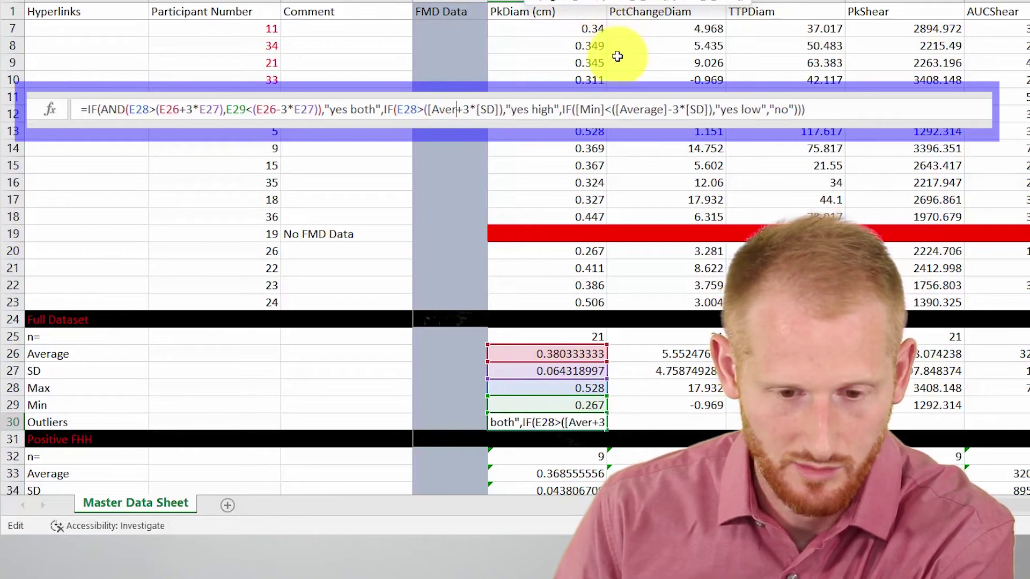
key("BackSpace")
key("BackSpace")
key("BackSpace")
key("BackSpace")
key("BackSpace")
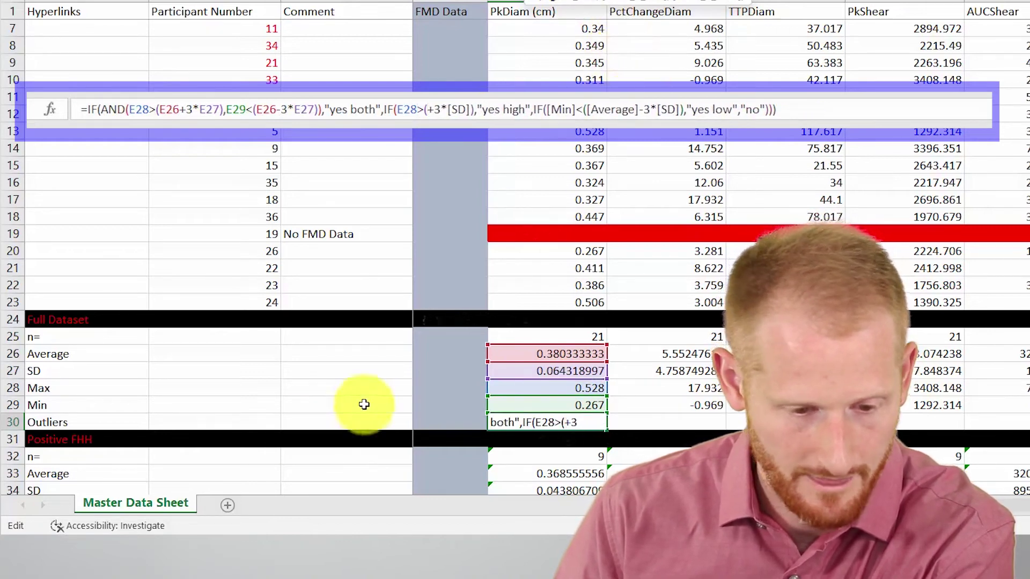
left_click(535, 352)
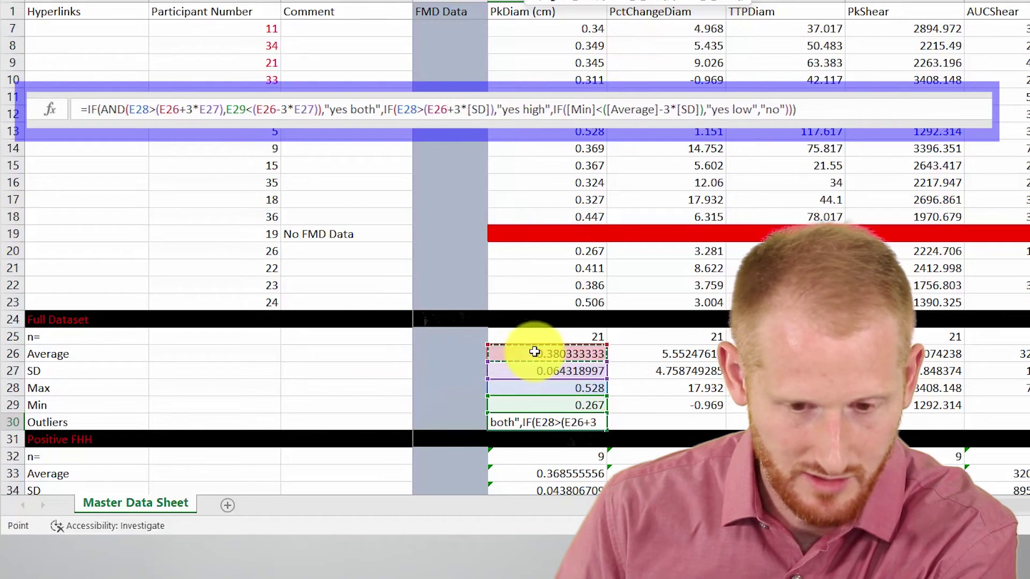
left_click(492, 115)
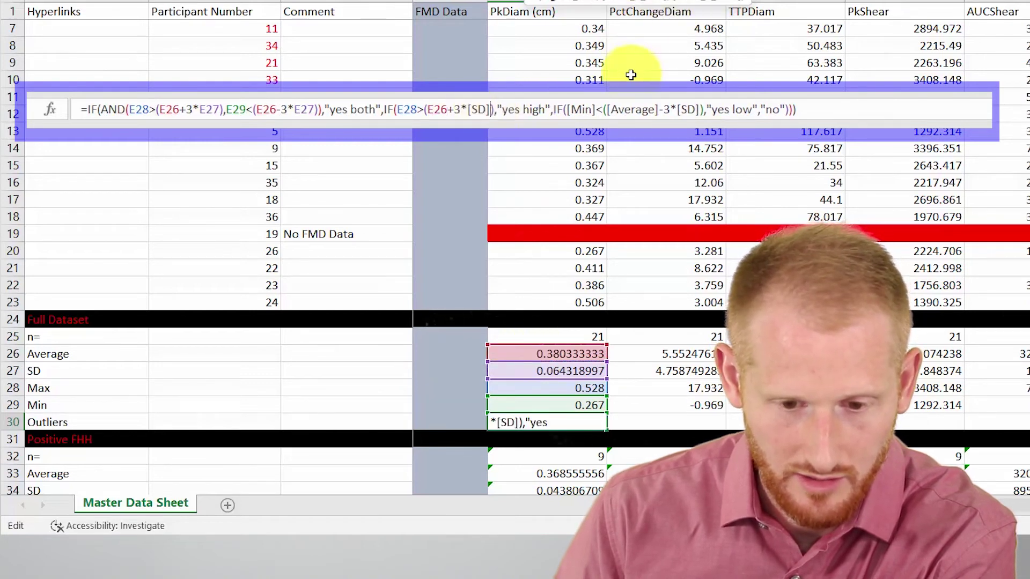
key("BackSpace")
key("BackSpace")
key("BackSpace")
key("BackSpace")
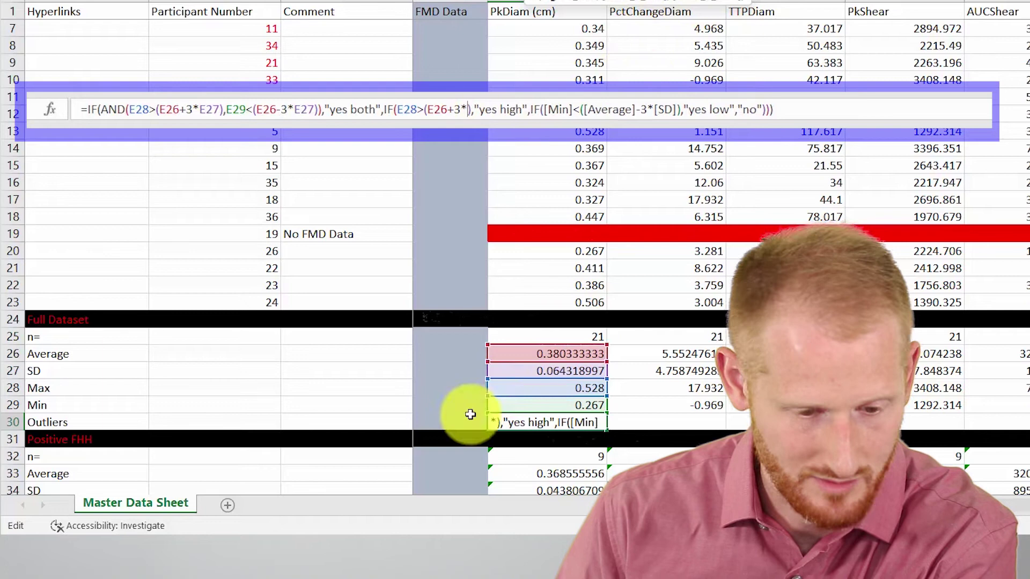
left_click(540, 370)
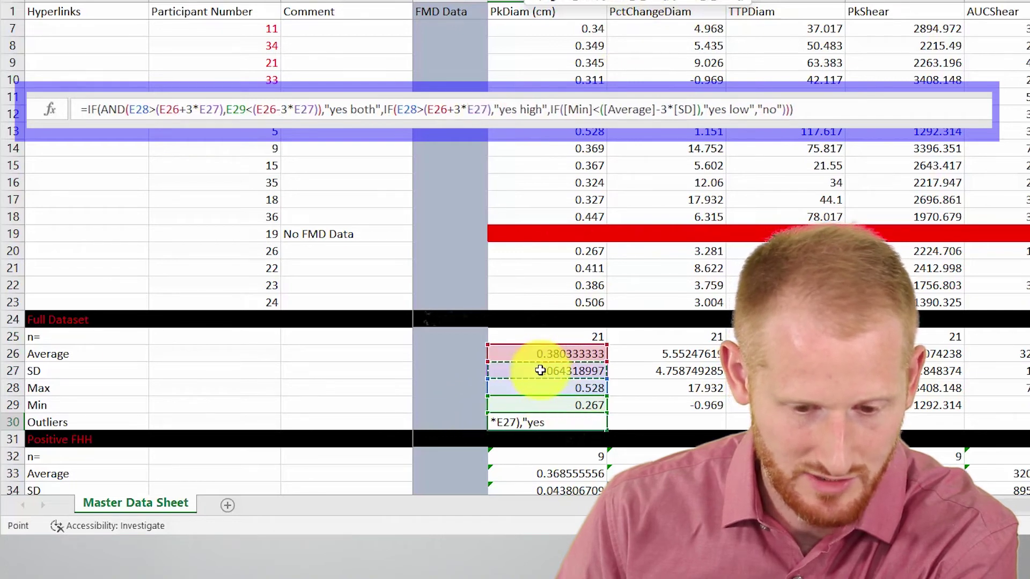
Point the 'yes low' test at E29, E26 and E27: E29<(E26-3*E27).
left_click(590, 115)
key("BackSpace")
key("BackSpace")
key("BackSpace")
key("BackSpace")
key("BackSpace")
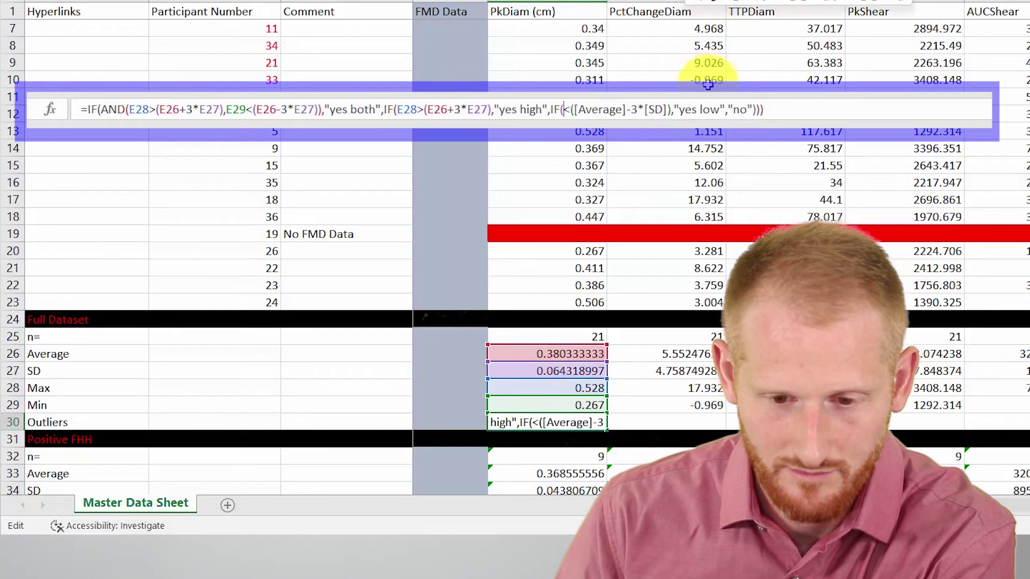
left_click(545, 406)
key("F2")
key("Right")
key("Right")
key("Right")
key("Right")
key("Right")
key("Right")
key("Right")
key("Right")
key("Right")
key("Right")
key("Right")
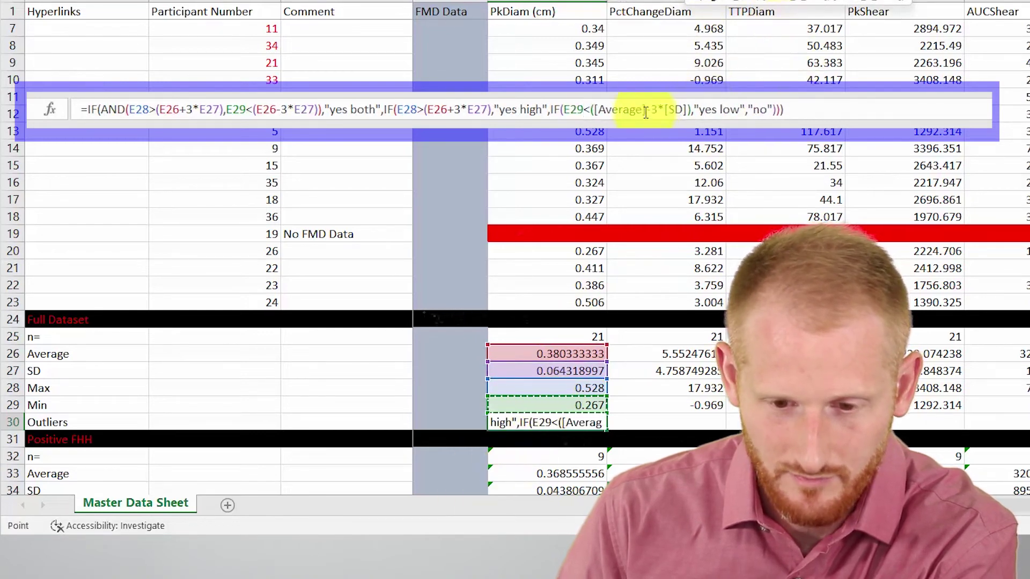
key("BackSpace")
key("BackSpace")
key("BackSpace")
key("BackSpace")
key("BackSpace")
key("BackSpace")
key("BackSpace")
key("BackSpace")
key("BackSpace")
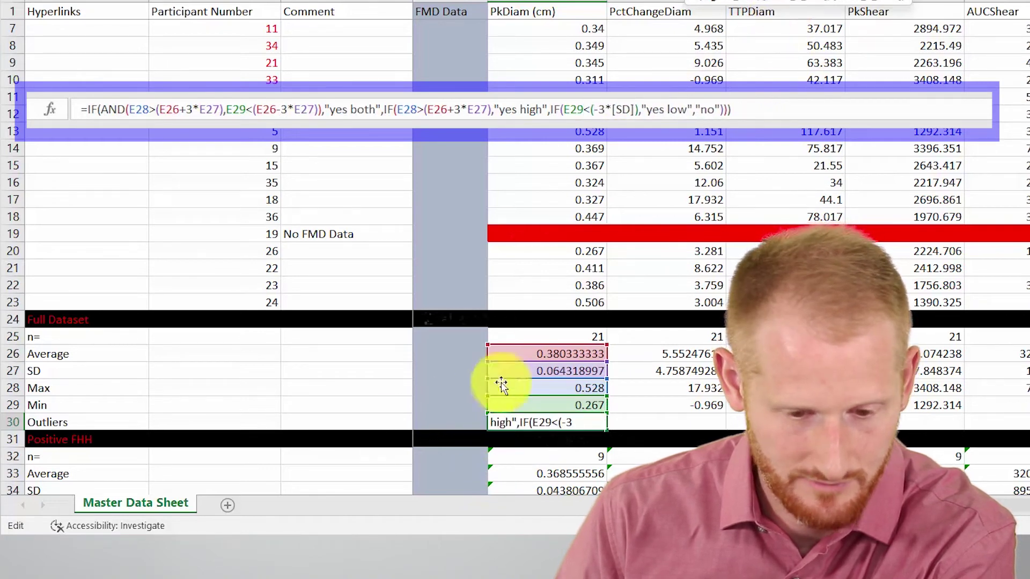
left_click(541, 349)
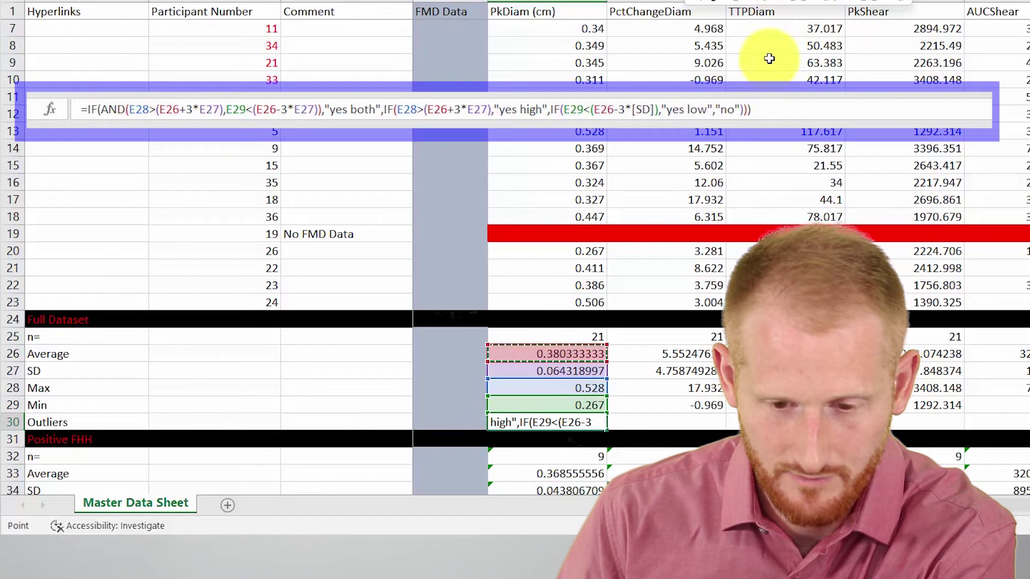
left_click(656, 110)
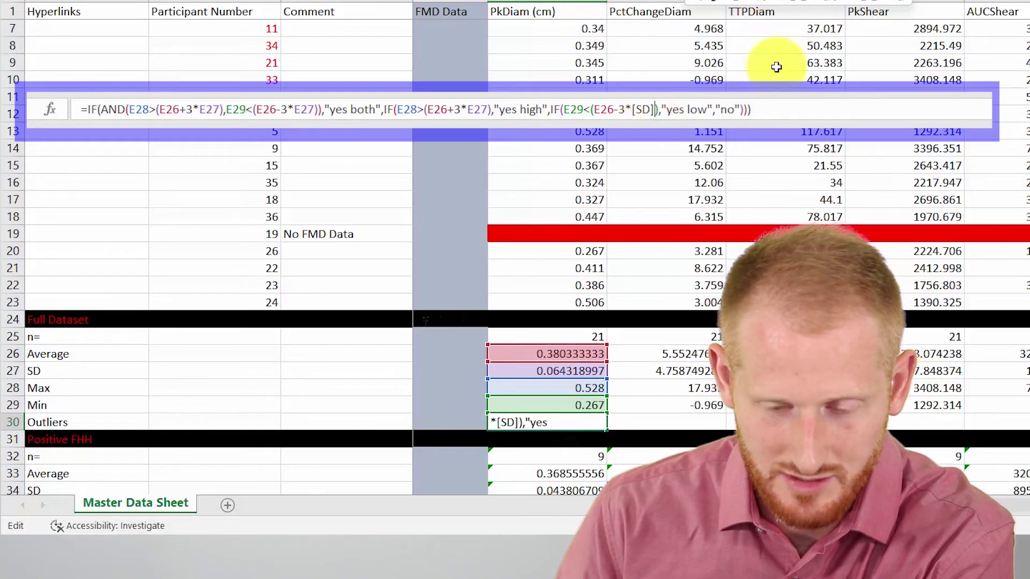
key("BackSpace")
key("BackSpace")
key("BackSpace")
key("BackSpace")
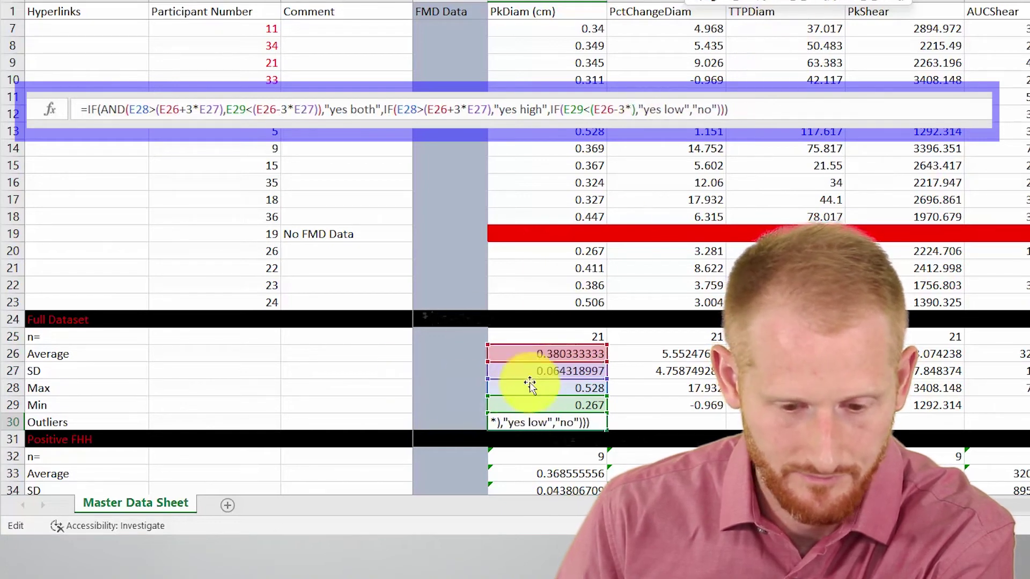
left_click(537, 370)
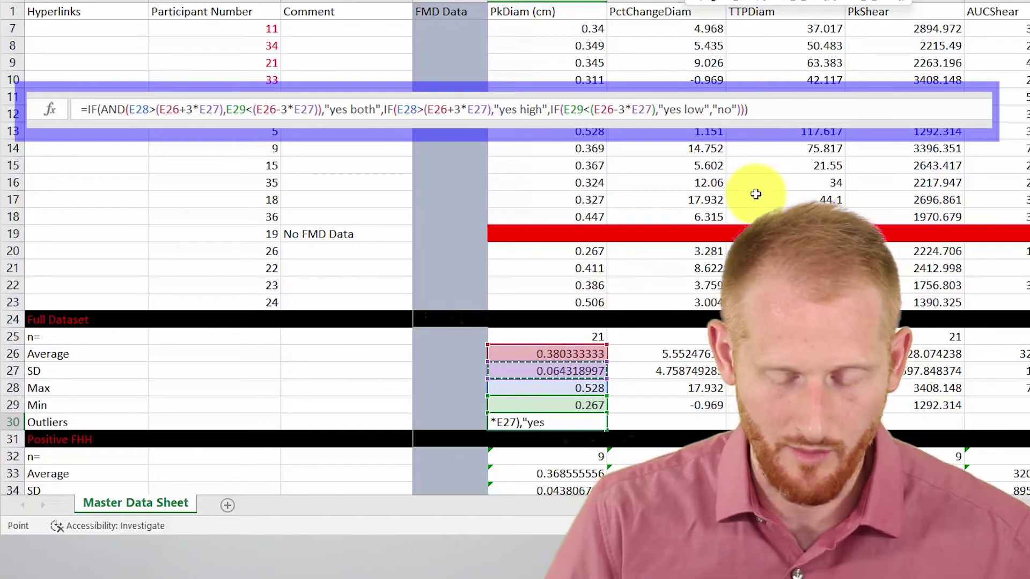
Commit the E30 Outliers formula, which returns 'no' for PkDiam.
key("Return")
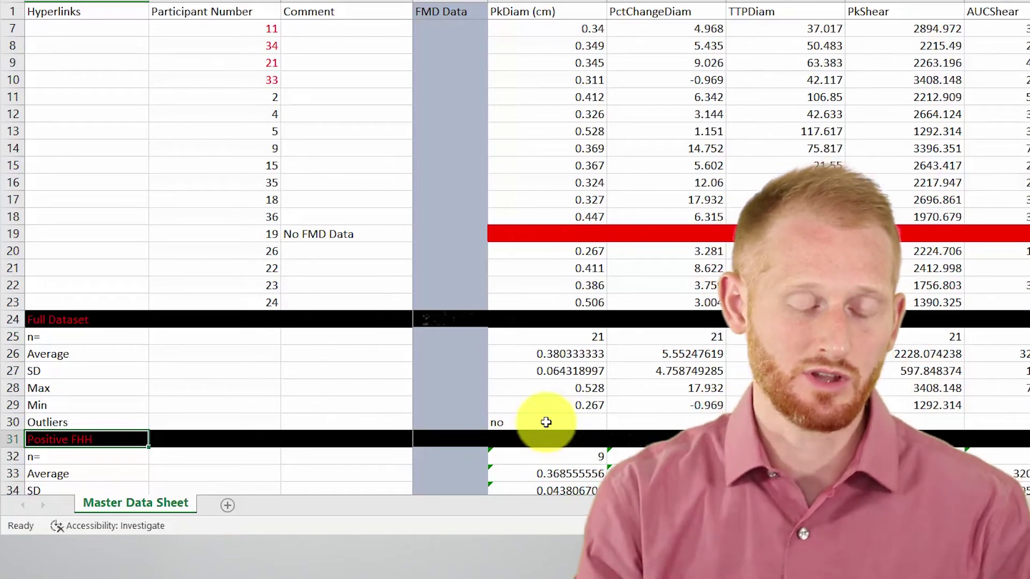
left_click(574, 405)
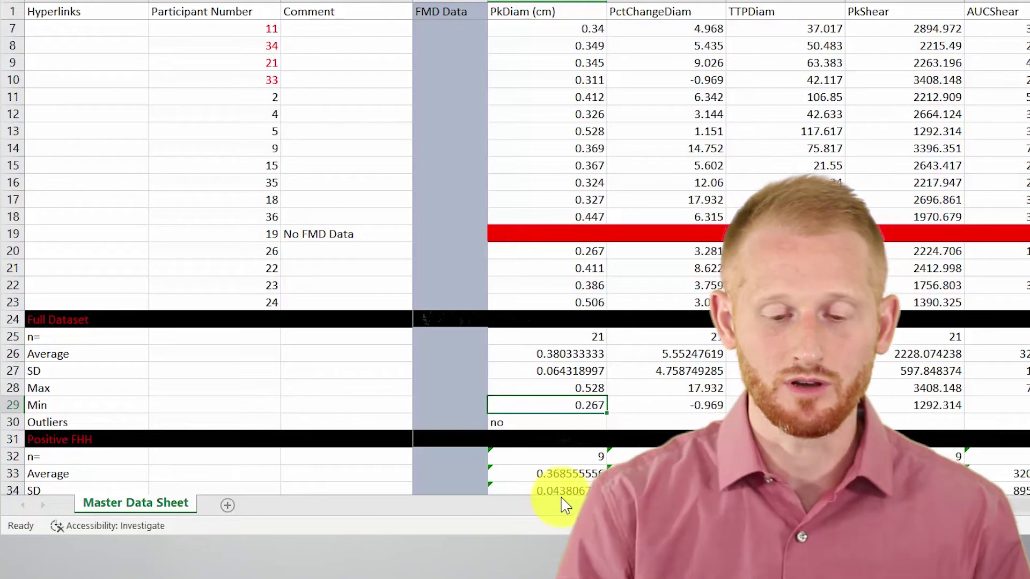
left_click(542, 440)
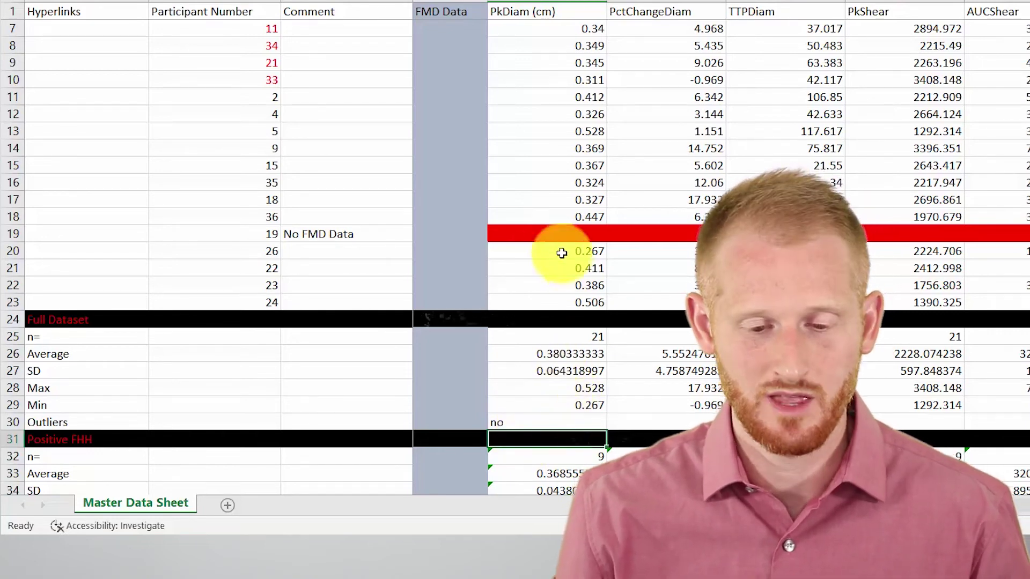
Enter test value 100 in E18, making Max 100 and E30 read 'yes high'.
left_click(562, 232)
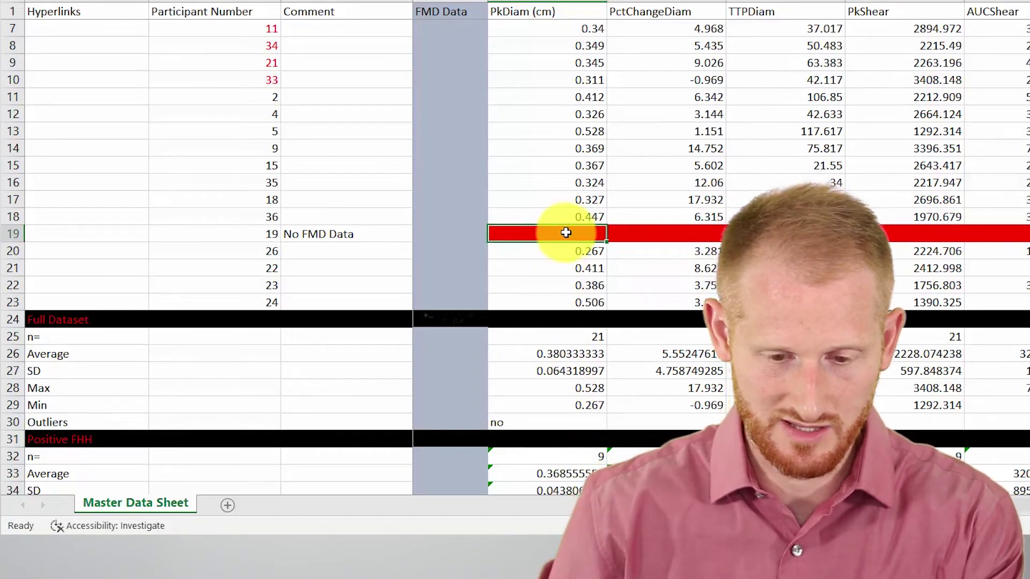
left_click(563, 214)
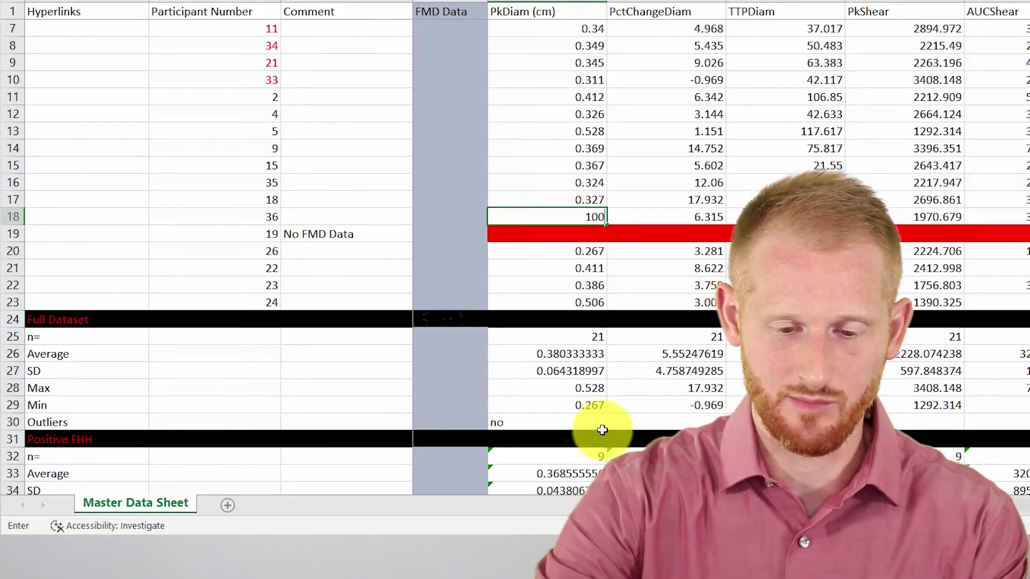
key("Return")
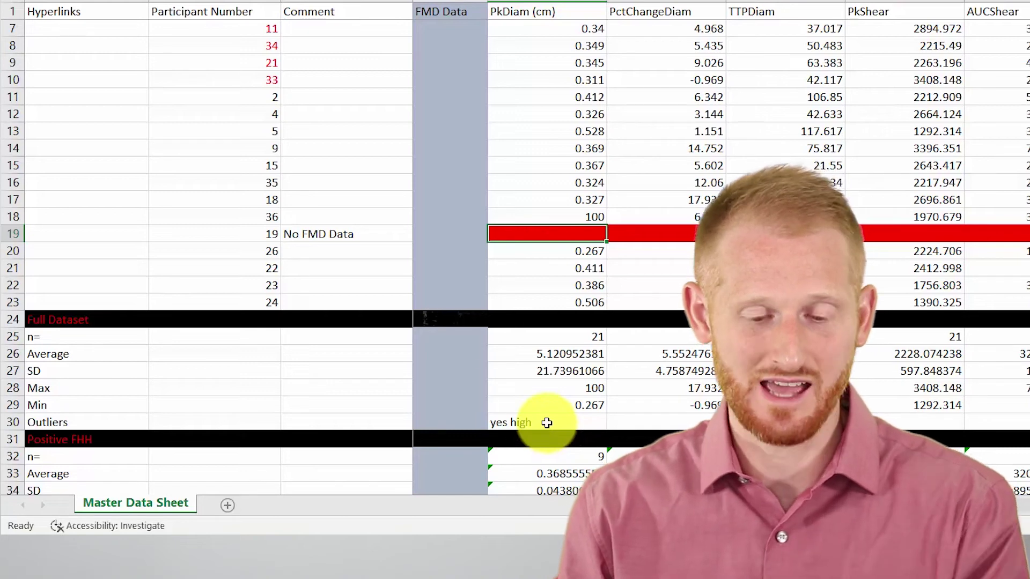
left_click(561, 387)
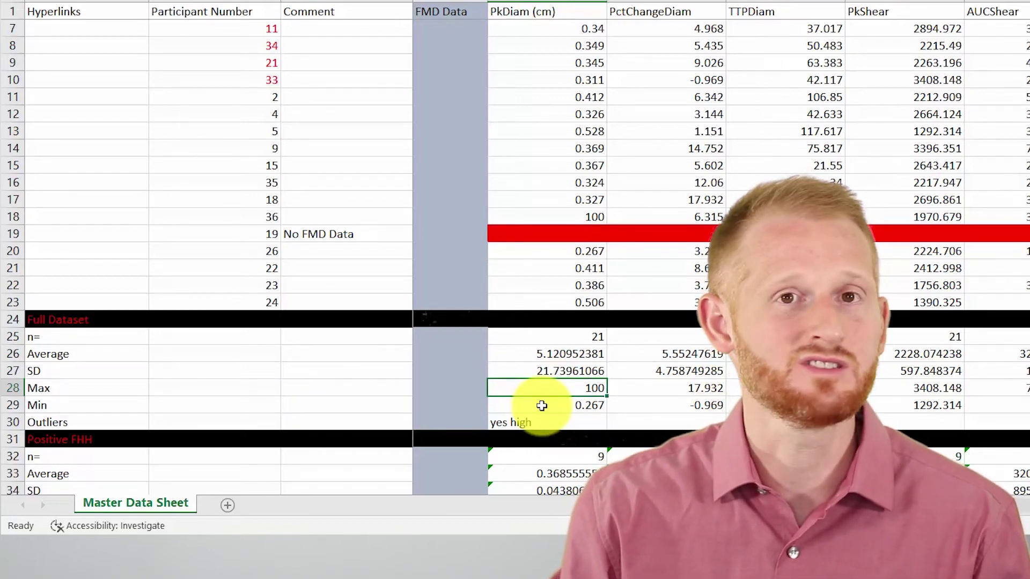
left_click(558, 217)
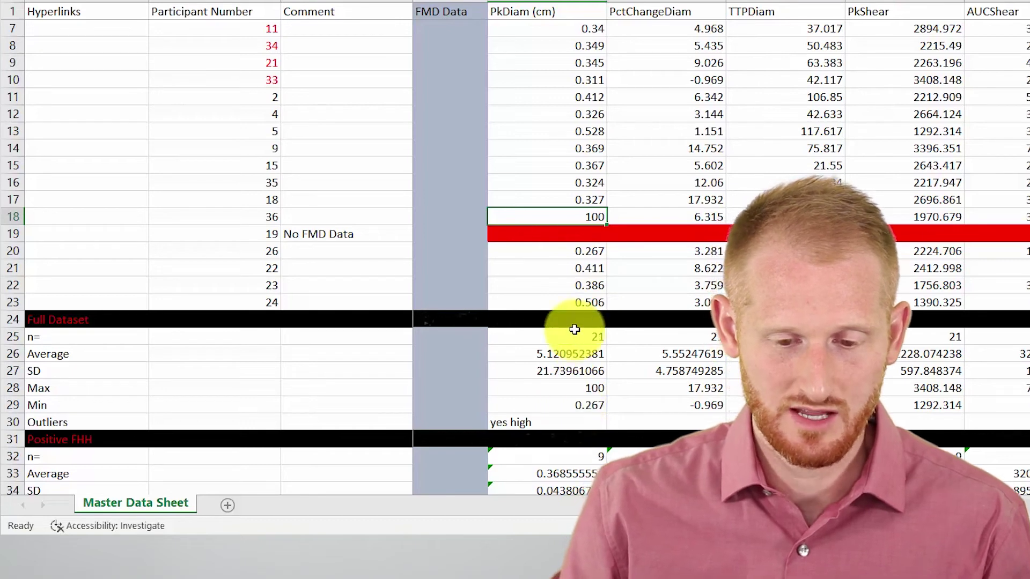
Enter -100 in E17, dropping Min to -100 and making E30 read 'yes both'.
left_click(574, 198)
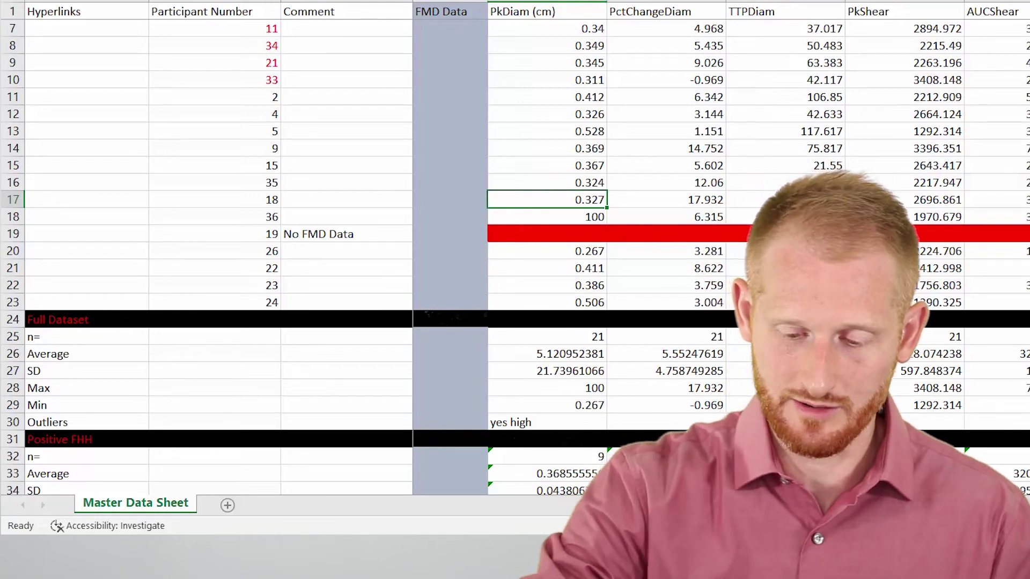
type("-")
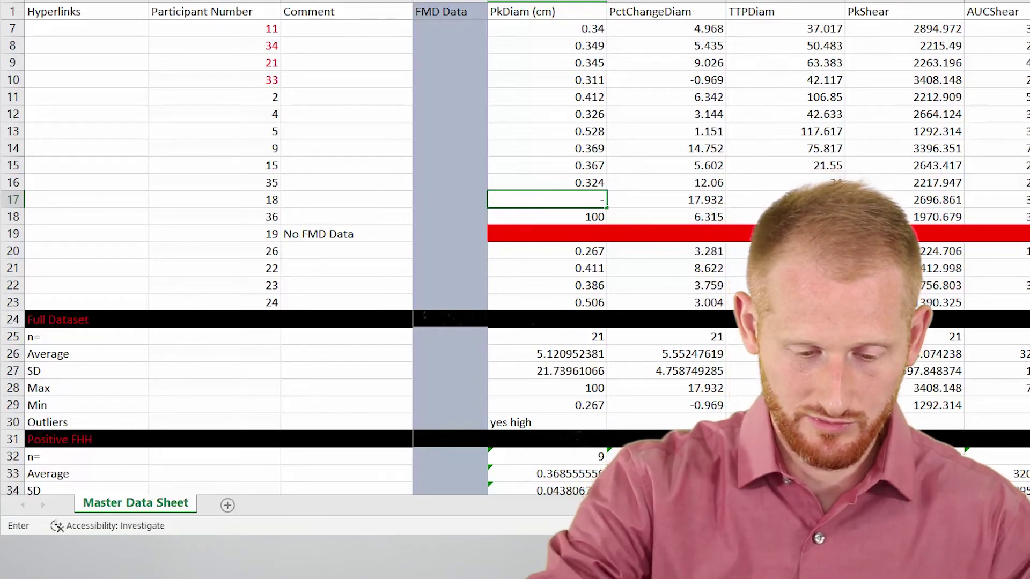
type("100")
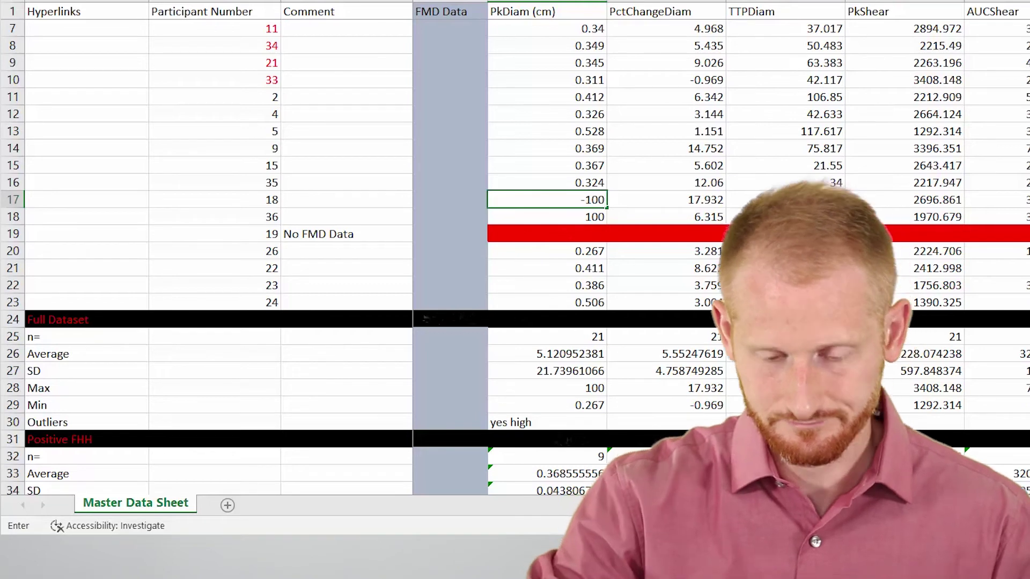
key("Return")
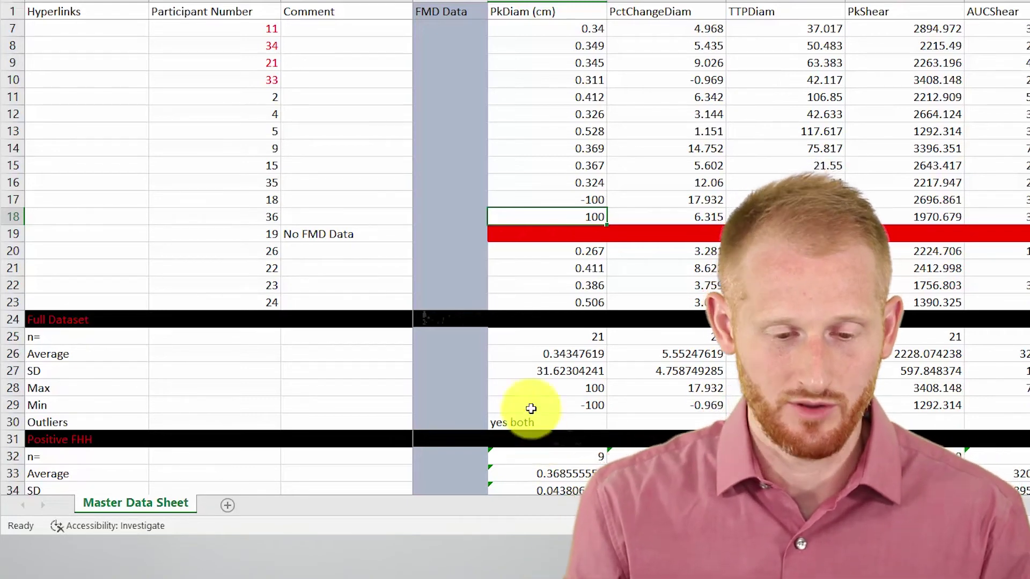
left_click(594, 405)
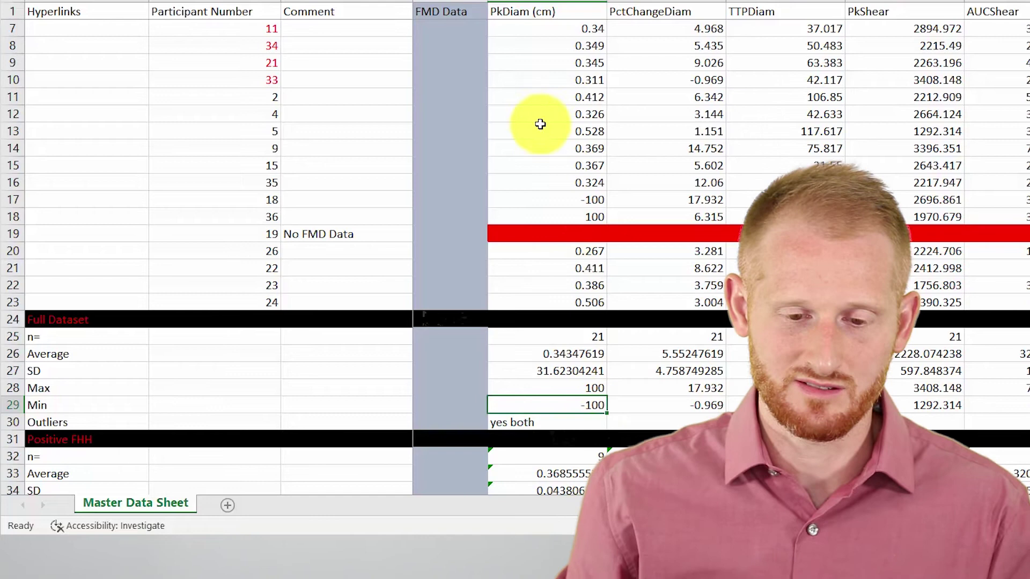
left_click(572, 201)
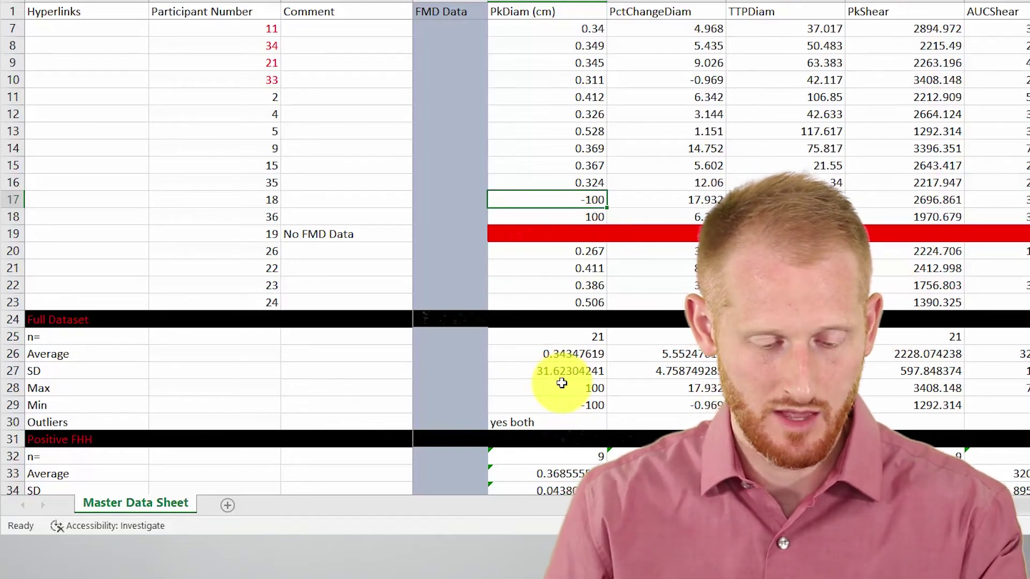
Undo the tests, check -100 in E18 gives 'yes low', then restore 0.447.
key("ctrl+z")
key("ctrl+z")
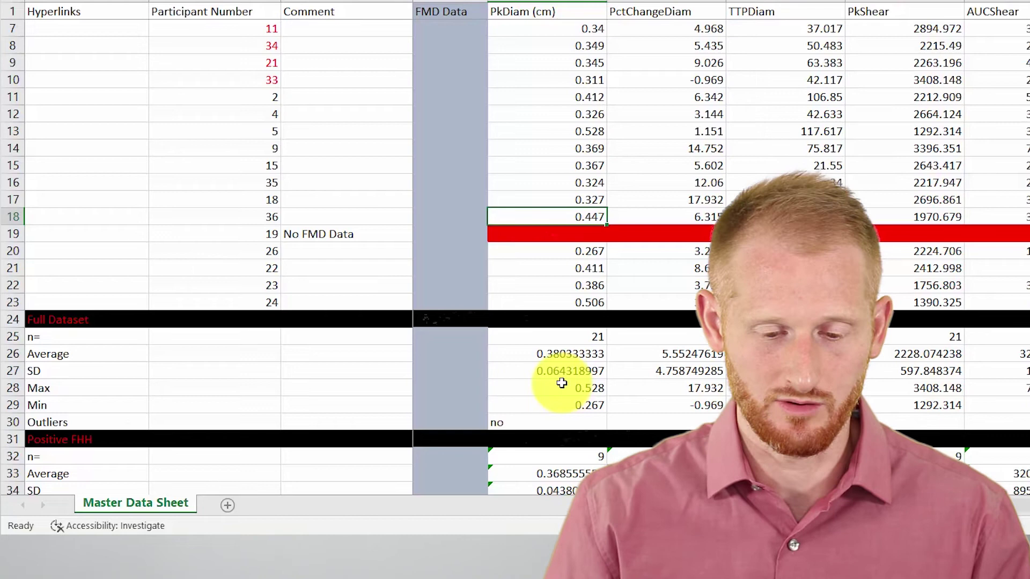
left_click(567, 241)
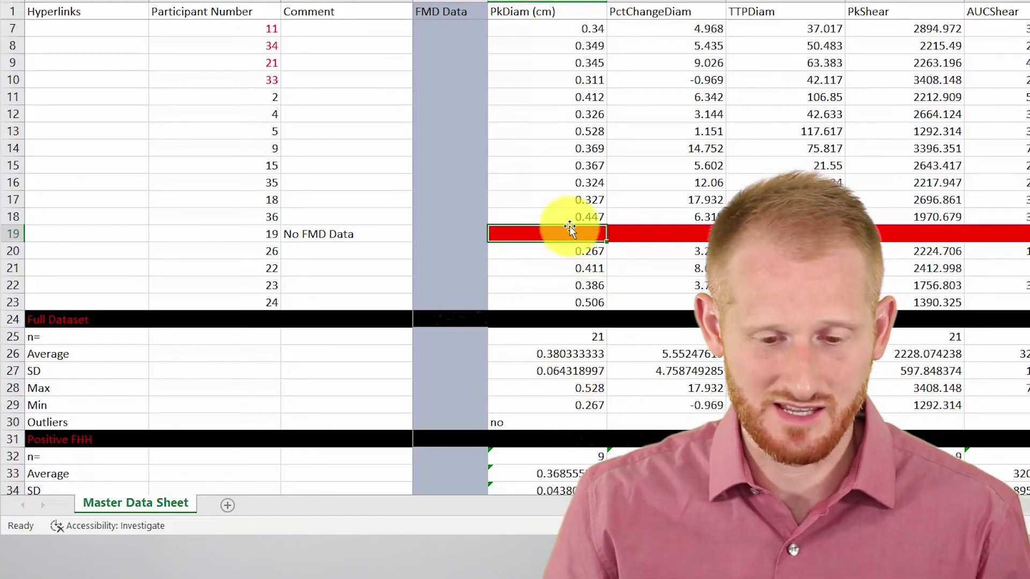
left_click(570, 218)
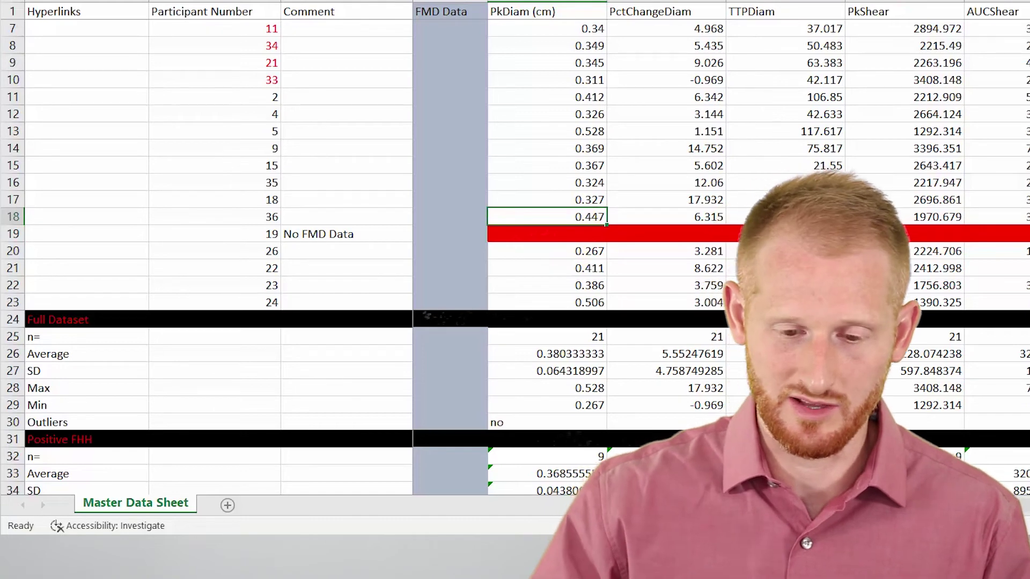
type("-")
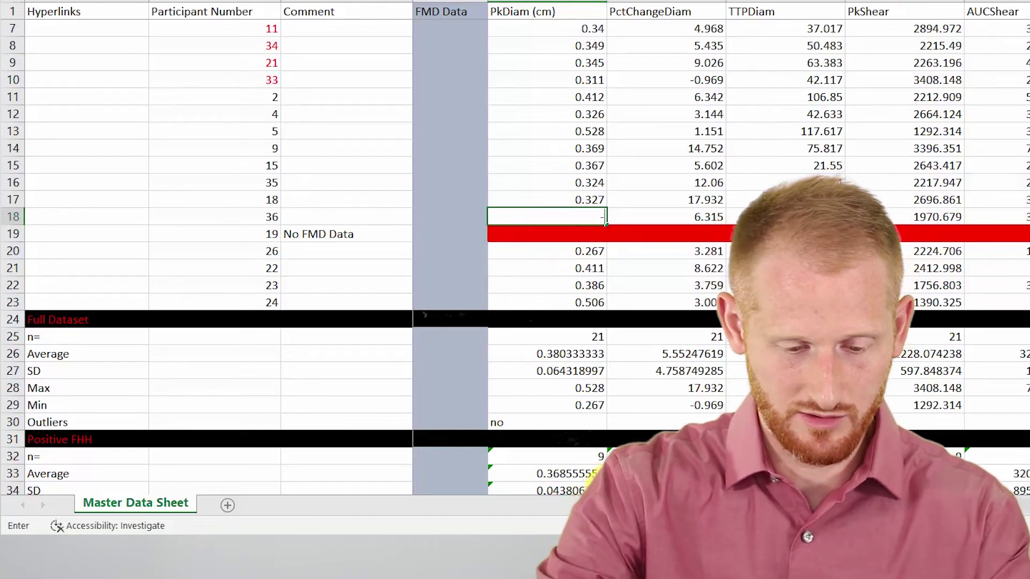
type("100")
left_click(553, 407)
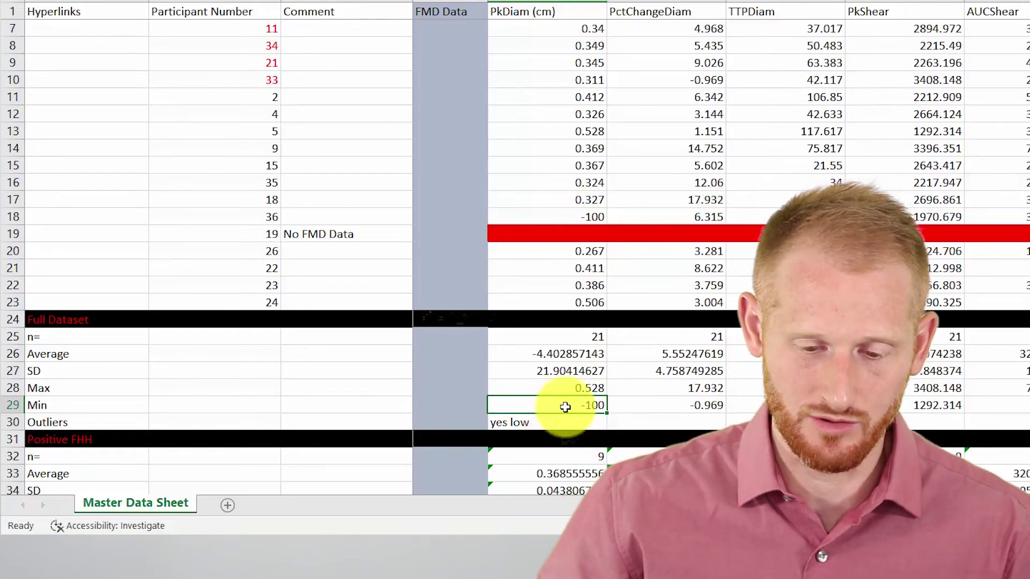
left_click(568, 218)
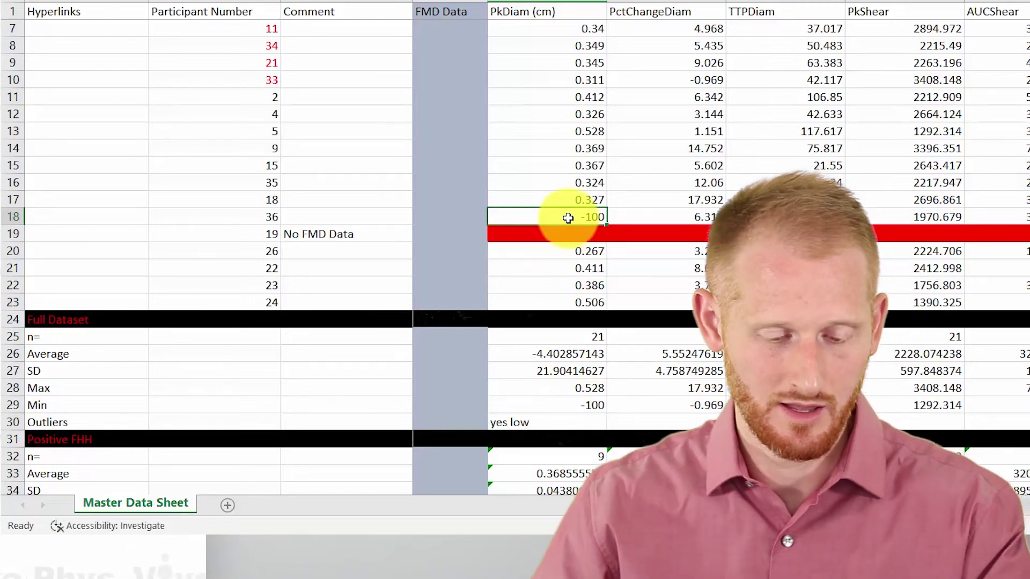
key("ctrl+z")
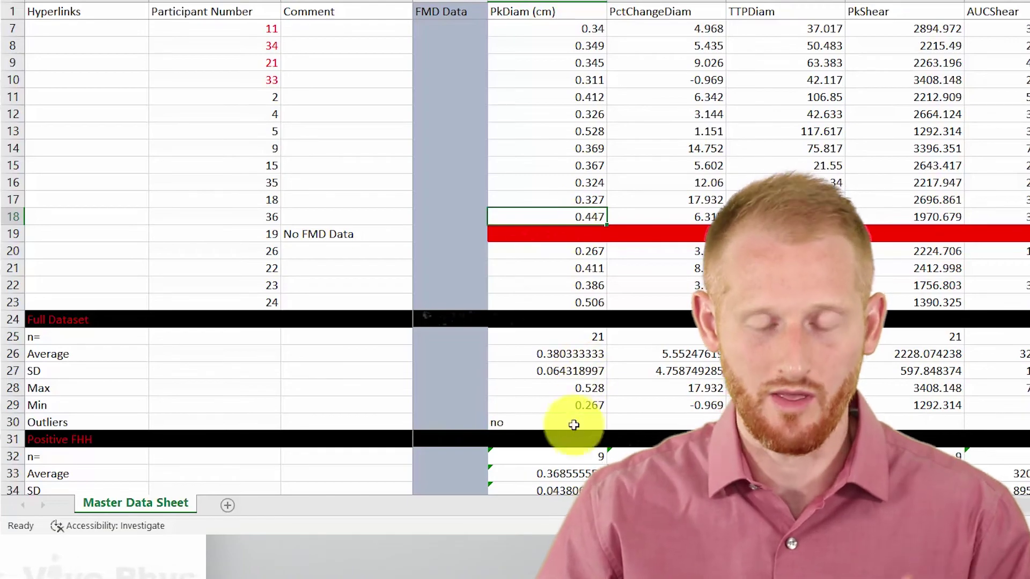
Fill the E30 Outliers formula across row 30 through column AR.
key("Down")
key("Down")
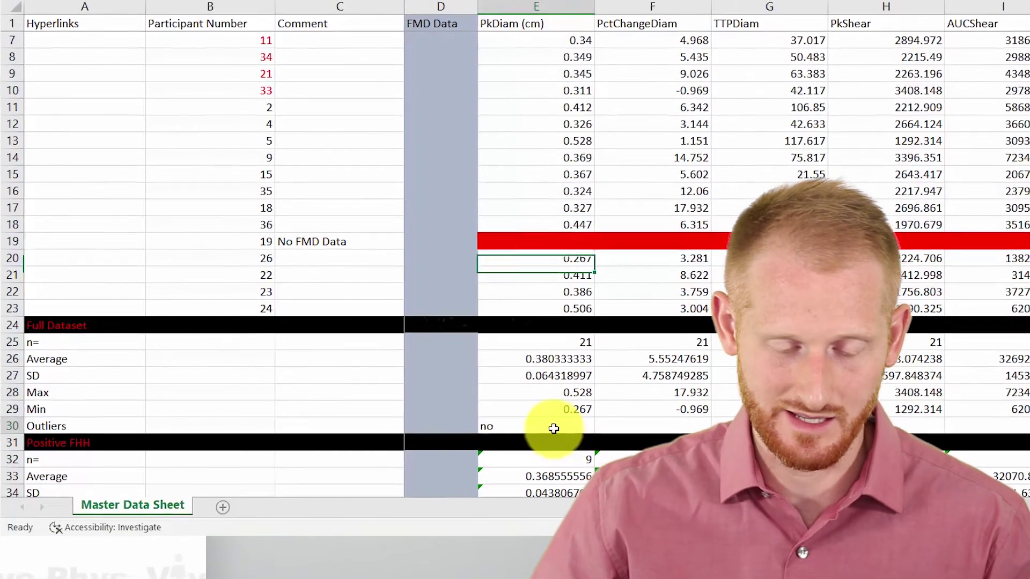
left_click(553, 428)
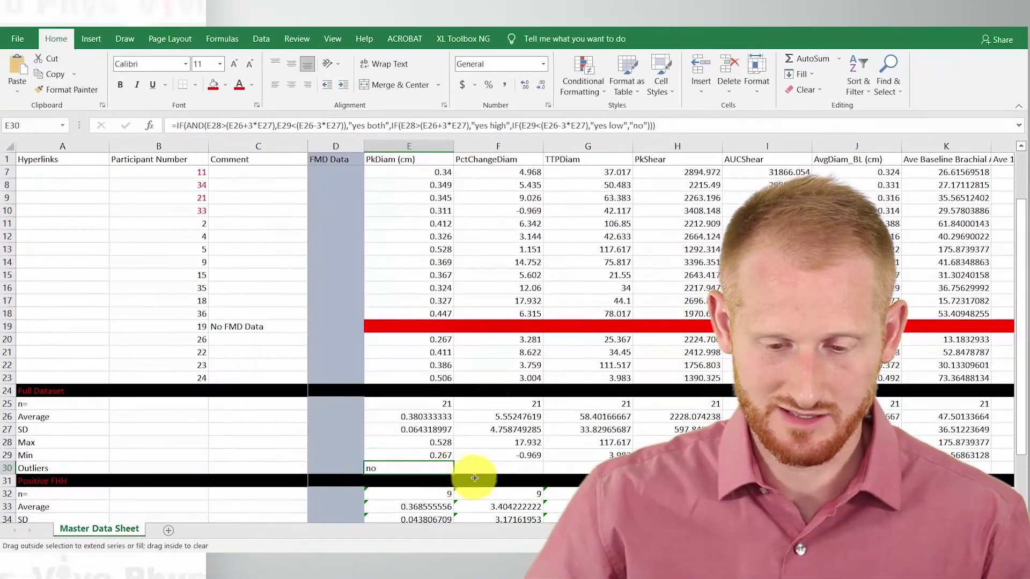
left_click_drag(1009, 478, 877, 467)
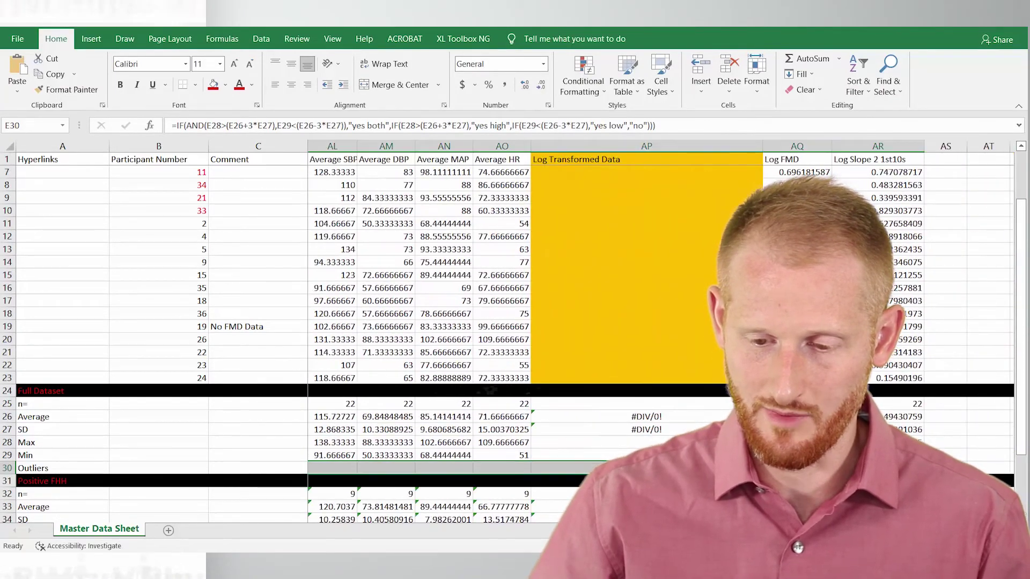
scroll(877, 468, "up", 1)
scroll(949, 396, "down", 2)
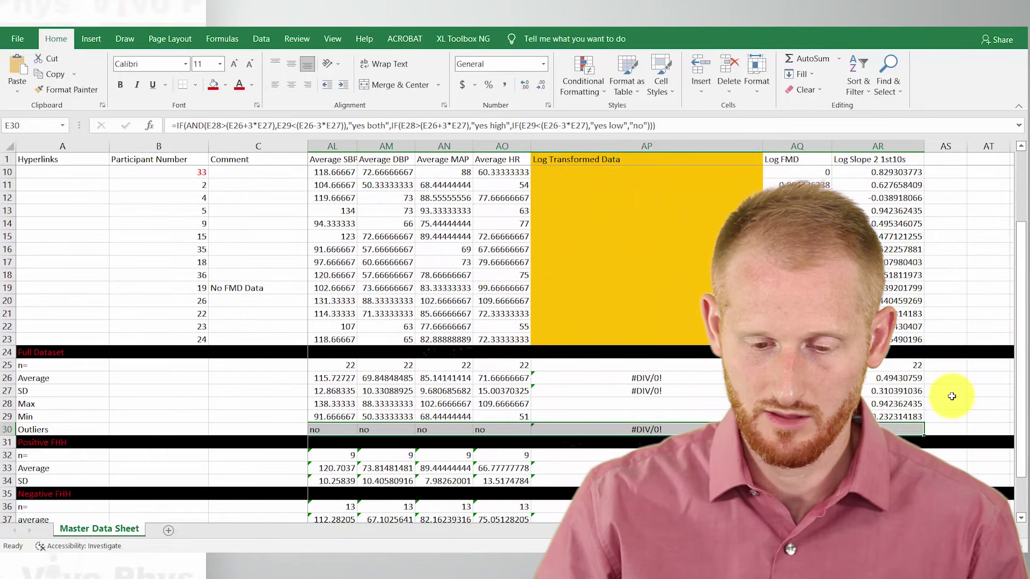